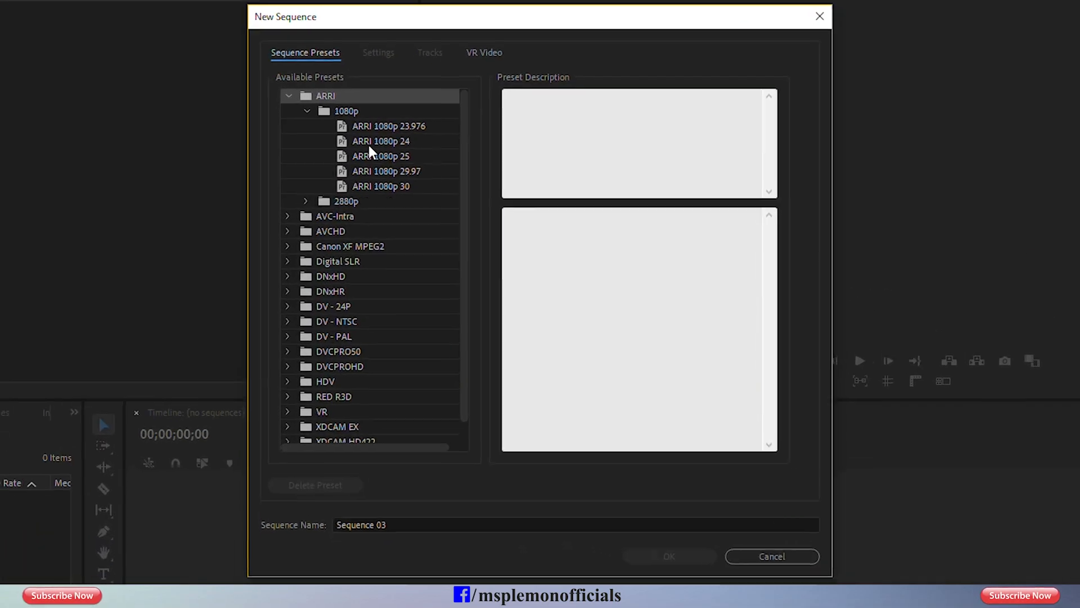
# Create a new sequence from the ARRI 1080p 25 preset
pyautogui.click(368, 144)
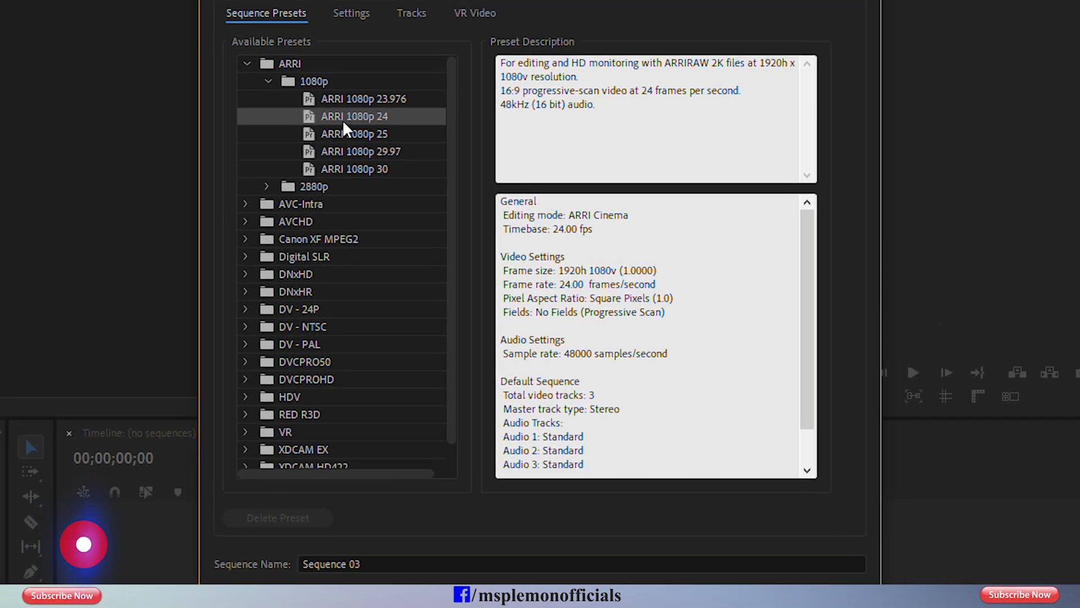
pyautogui.click(378, 156)
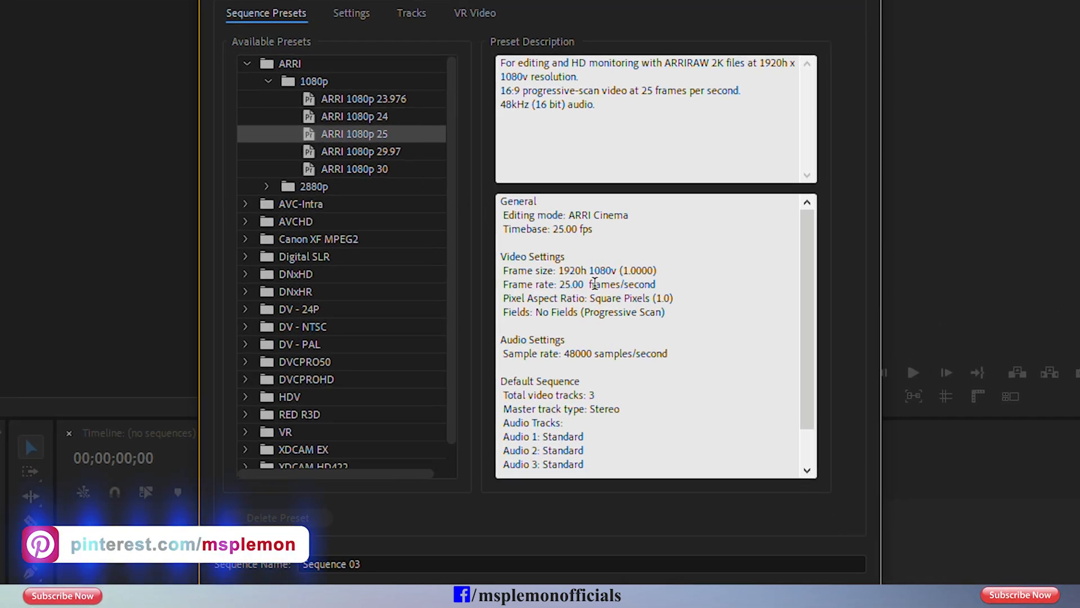
pyautogui.moveTo(560, 284); pyautogui.dragTo(590, 290)
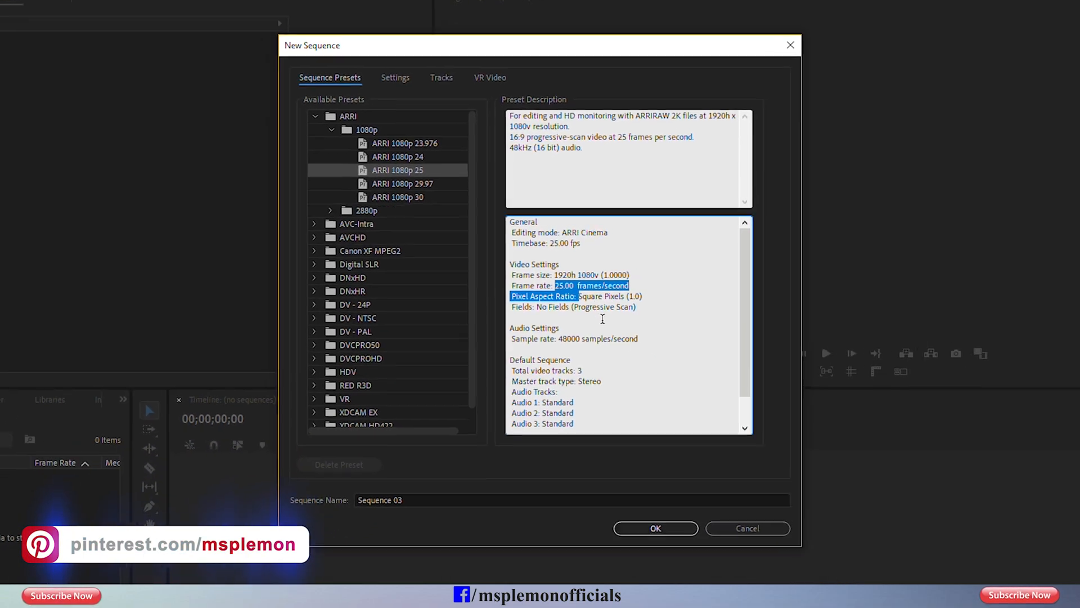
pyautogui.click(682, 581)
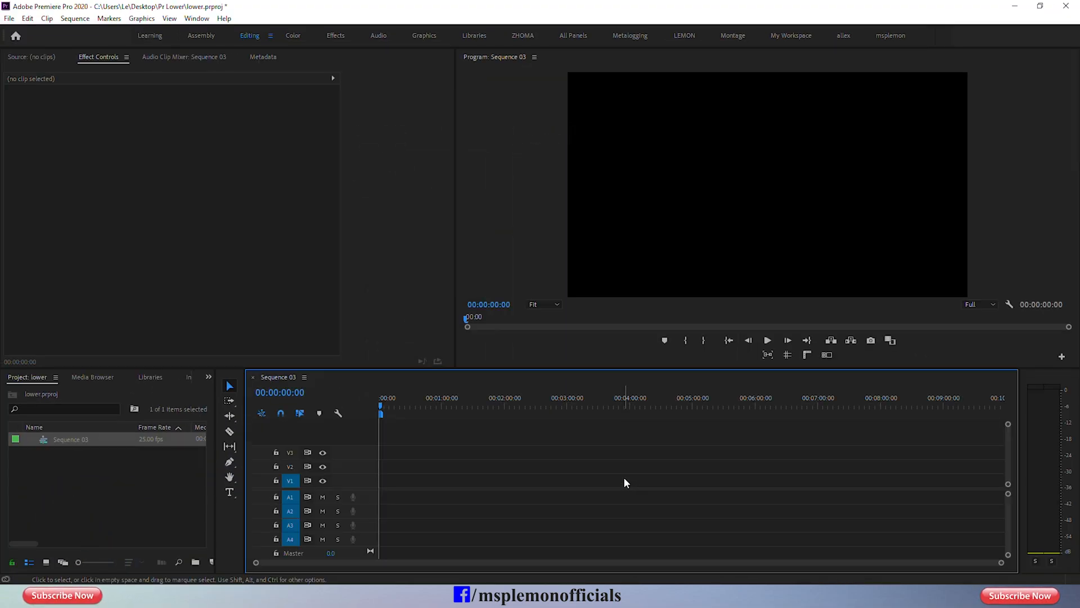
# Switch to the Graphics workspace and add a text layer reading "Msp Lemon" in the program frame
pyautogui.click(426, 36)
pyautogui.click(953, 191)
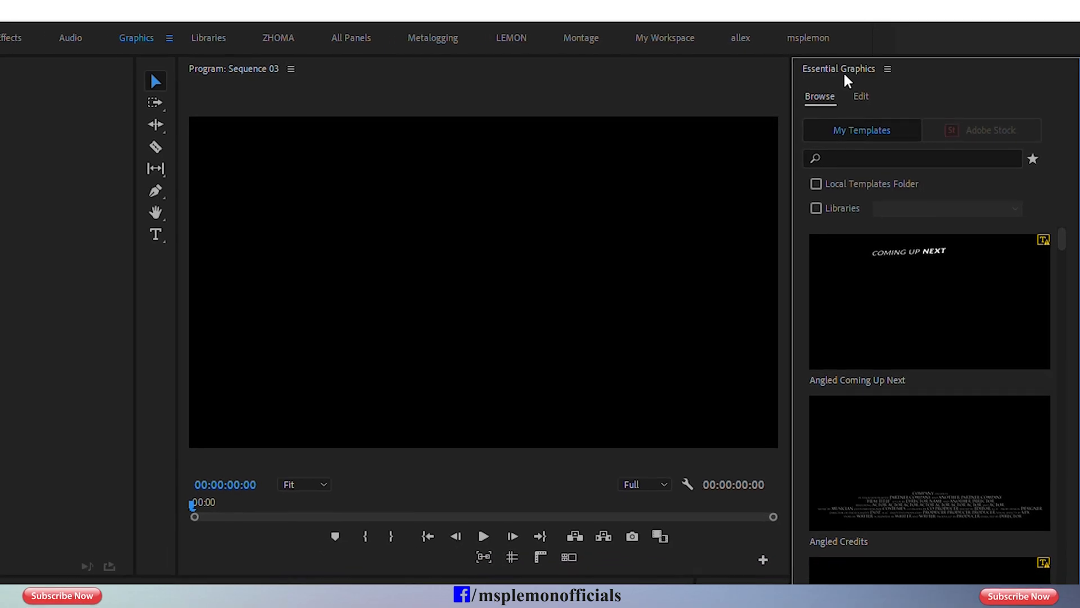
pyautogui.click(437, 173)
pyautogui.click(614, 207)
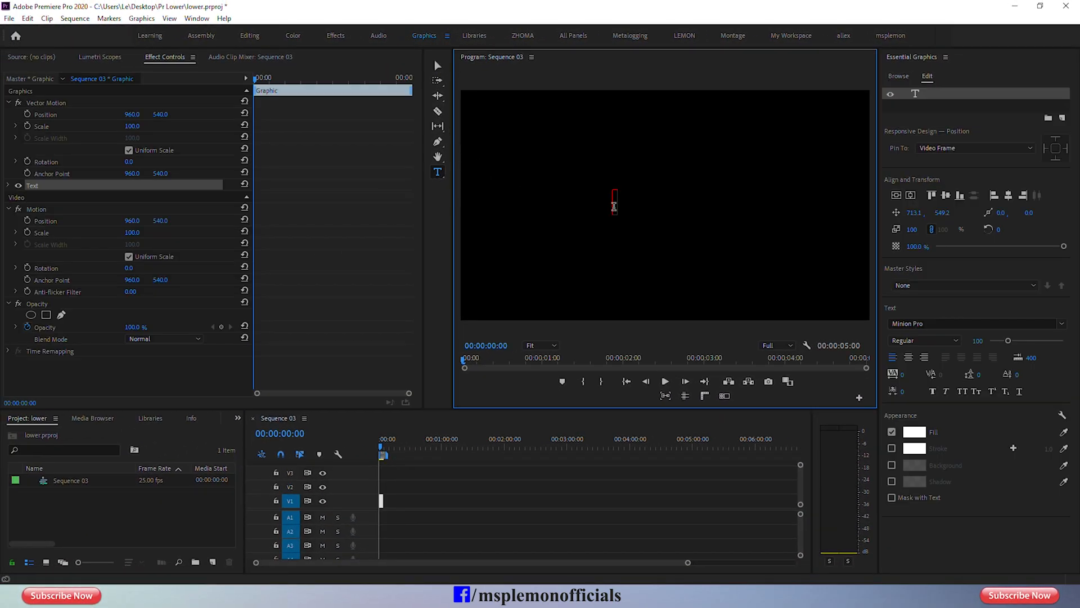
pyautogui.write('Msp Lemon')
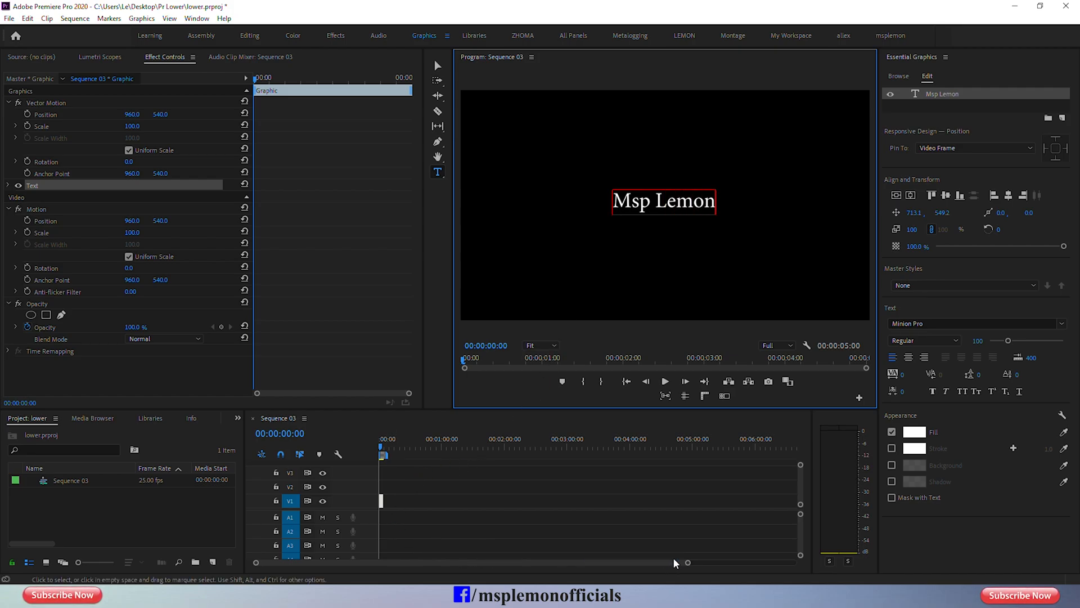
pyautogui.moveTo(687, 563); pyautogui.dragTo(484, 573)
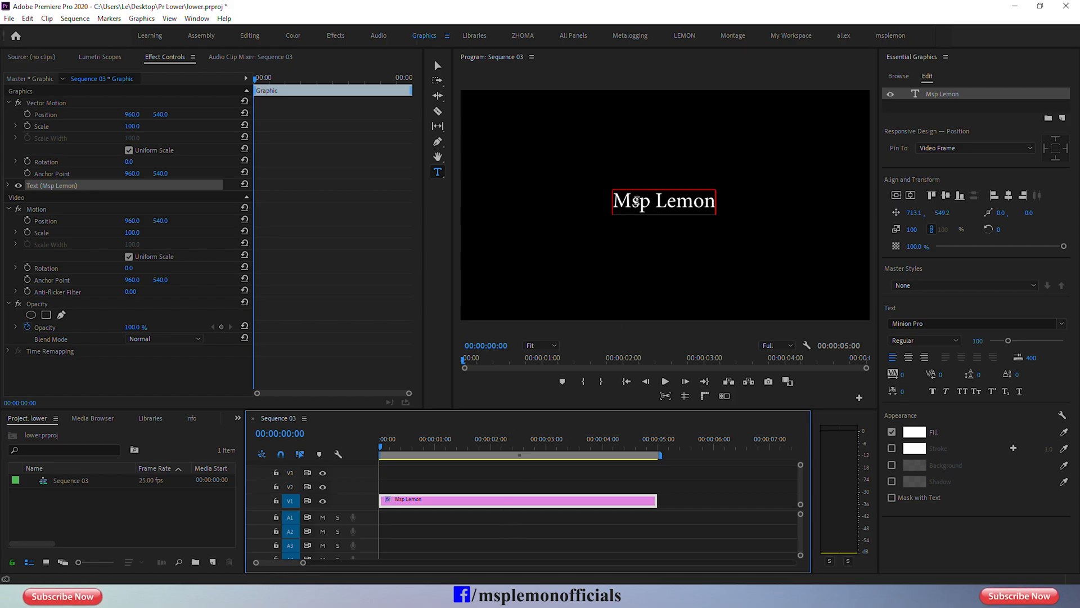
# Set the font of the whole Msp Lemon text to Montserrat Bold
pyautogui.doubleClick(636, 200)
pyautogui.hotkey('ctrl', 'a')
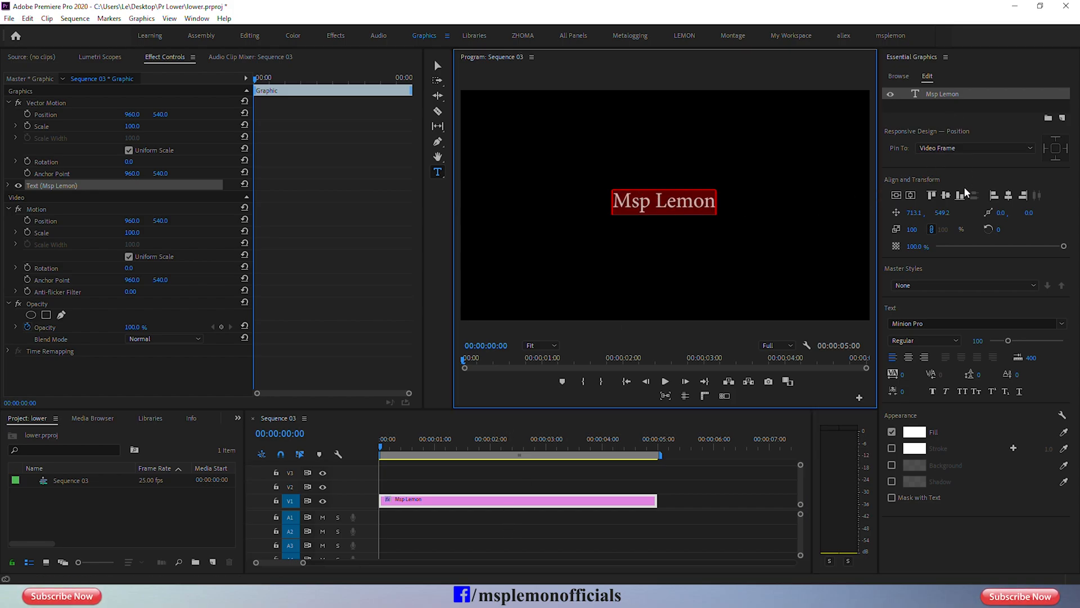
pyautogui.click(951, 325)
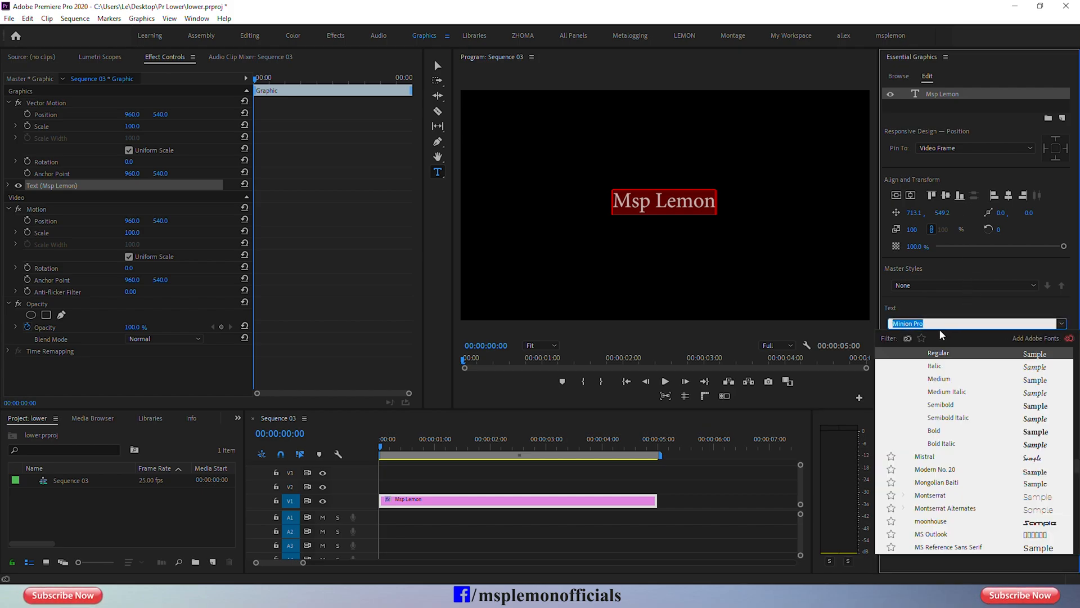
pyautogui.write('mont')
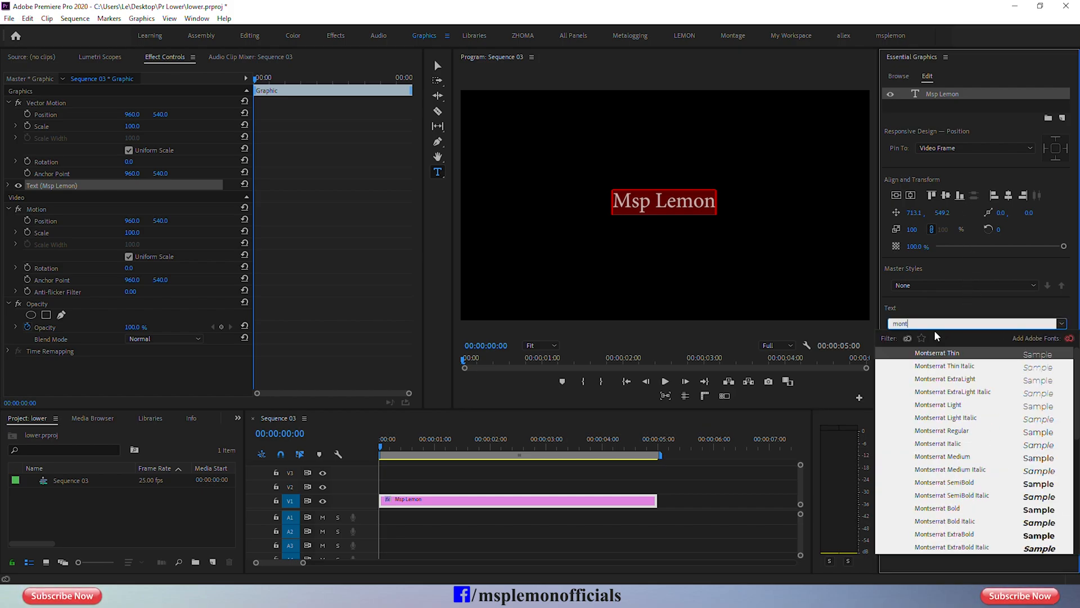
pyautogui.click(951, 508)
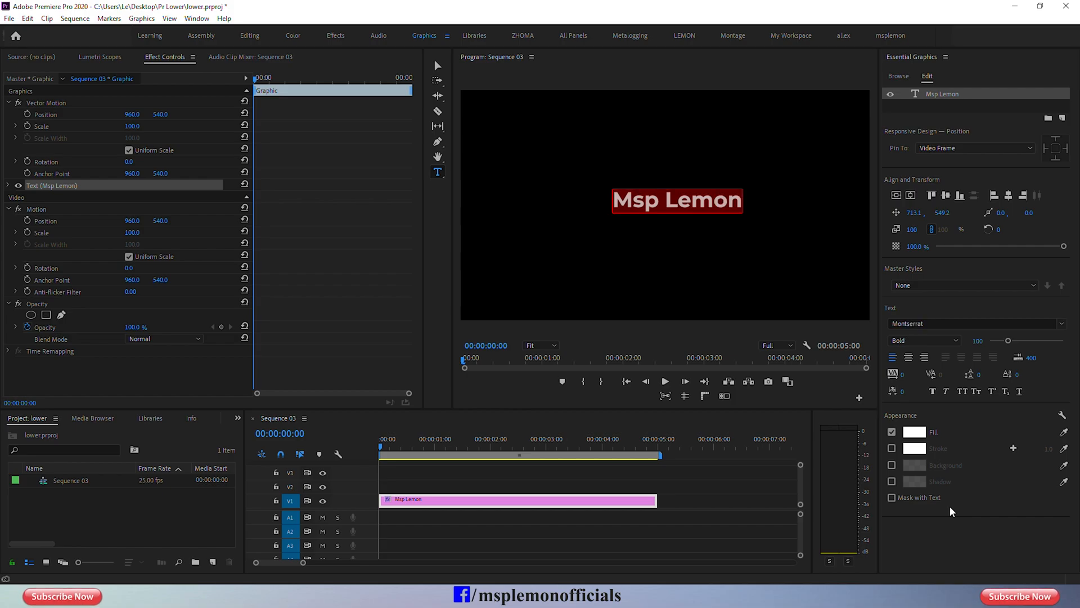
pyautogui.click(584, 505)
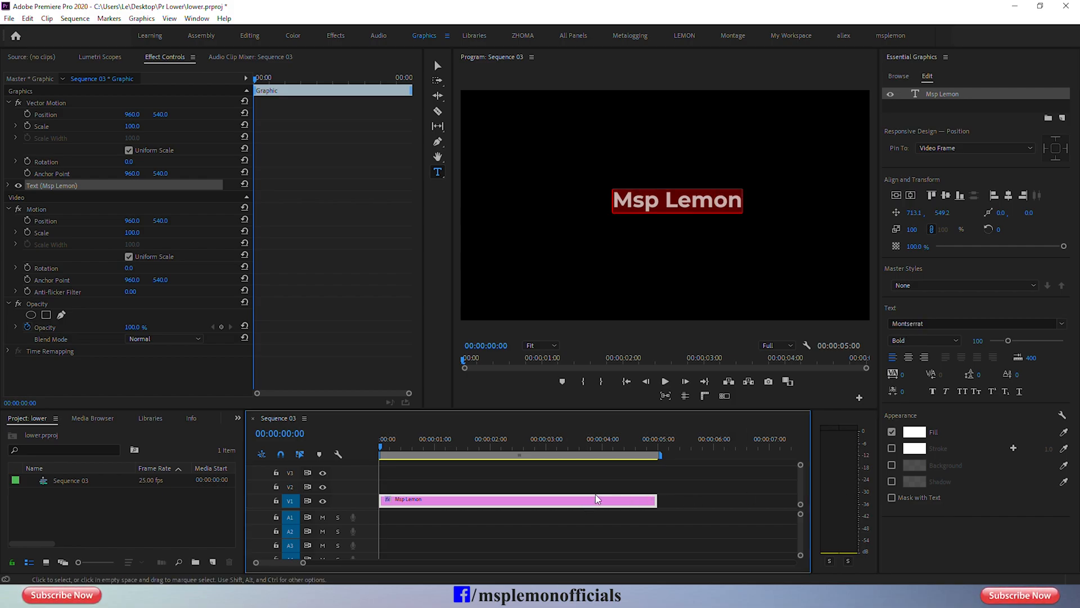
# Move the text layer to the lower-left area of the frame, at position 94.6, 912.7
pyautogui.click(896, 195)
pyautogui.click(911, 195)
pyautogui.moveTo(915, 214); pyautogui.dragTo(606, 213)
pyautogui.moveTo(942, 212); pyautogui.dragTo(1037, 213)
pyautogui.moveTo(914, 213); pyautogui.dragTo(906, 213)
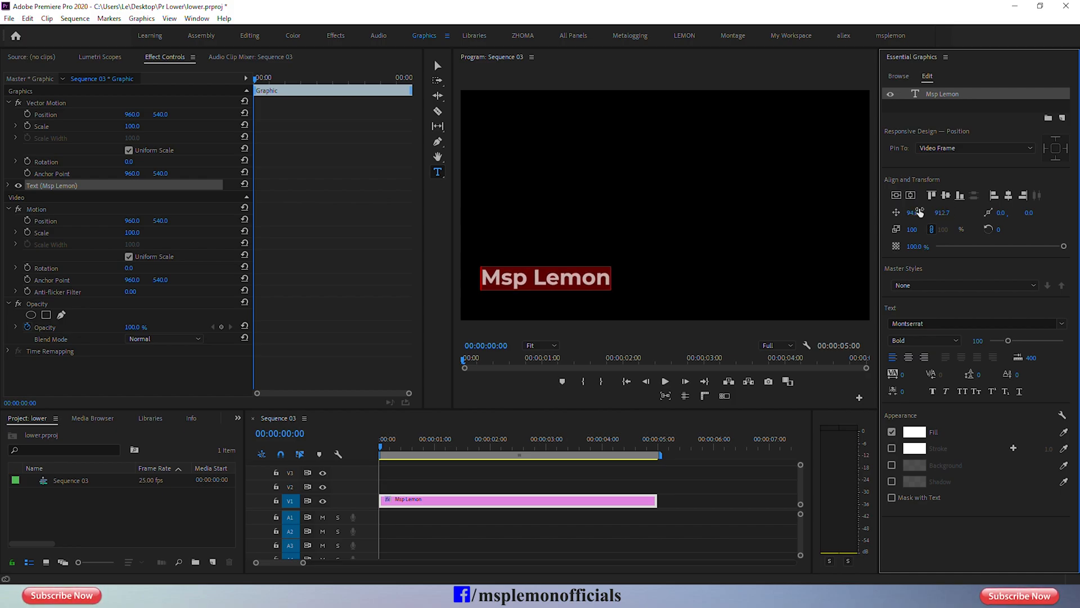
# Set the font size of the Msp Lemon text to 70
pyautogui.moveTo(1008, 341); pyautogui.dragTo(1003, 342)
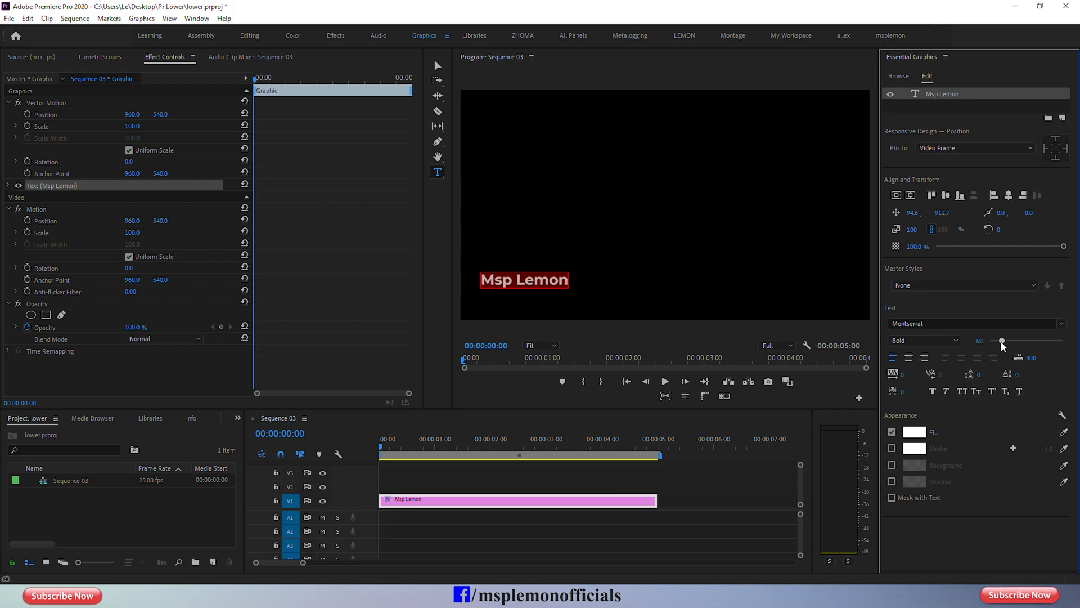
pyautogui.click(977, 342)
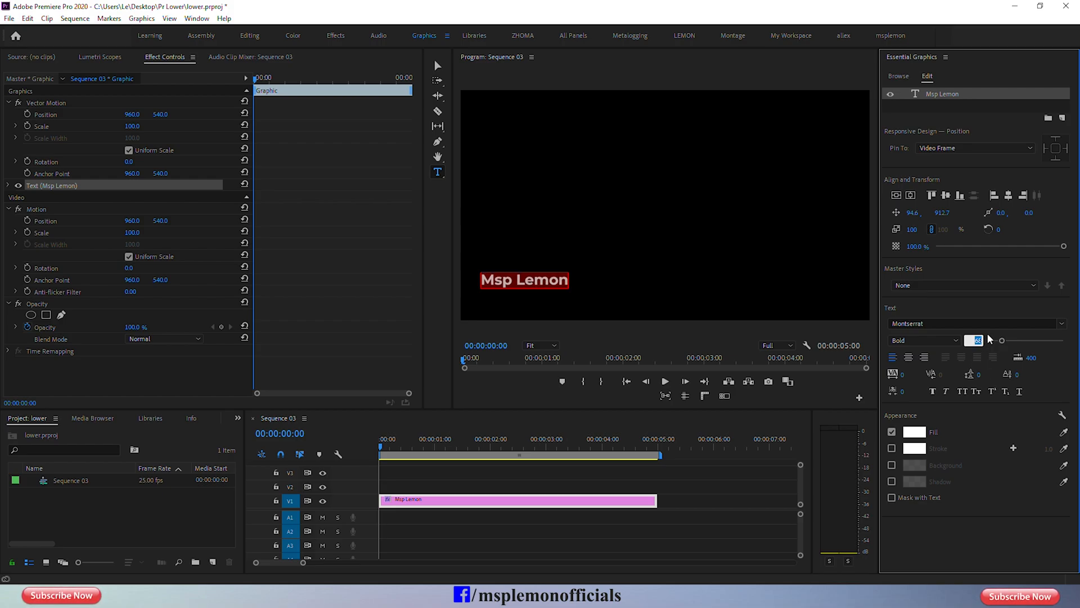
pyautogui.write('70')
pyautogui.press('Return')
pyautogui.click(431, 503)
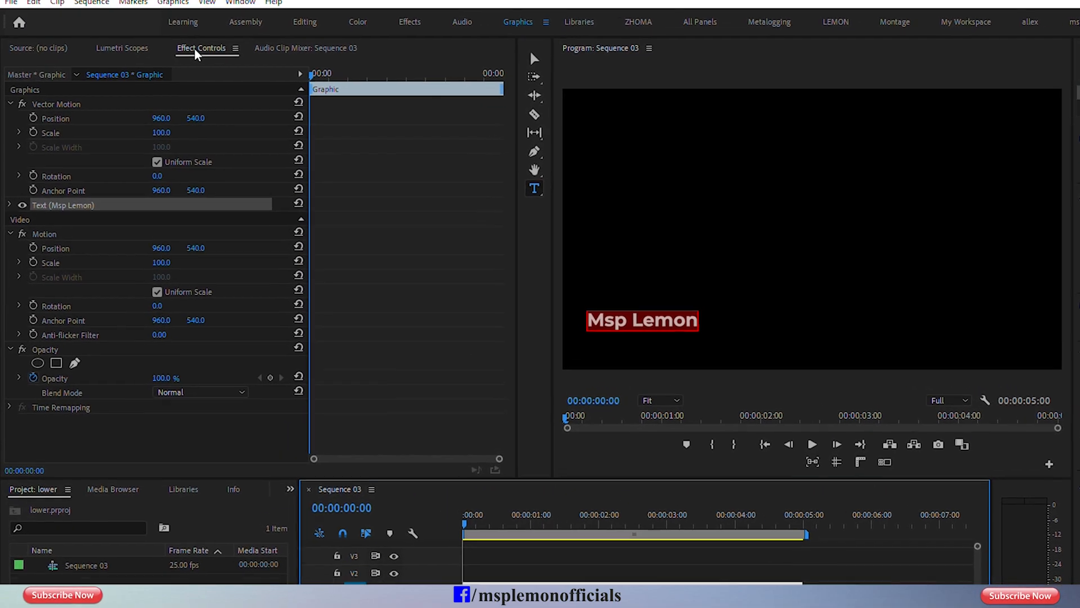
# Add Position keyframes in the text layer's Transform properties at 00:00:00:00 and 00:00:01:05
pyautogui.click(11, 216)
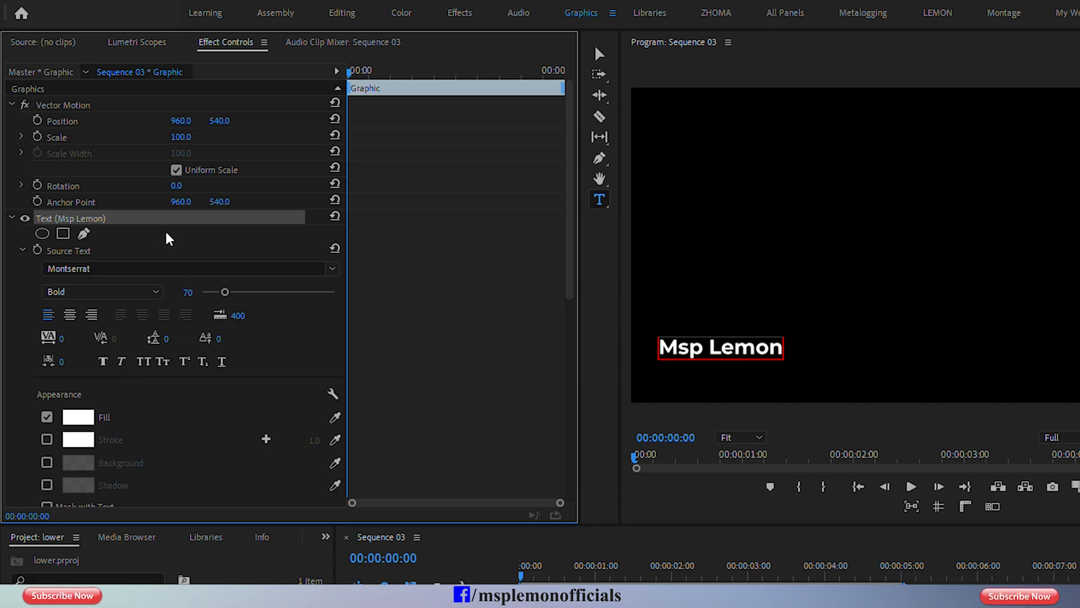
pyautogui.scroll(-5, 337, 336)
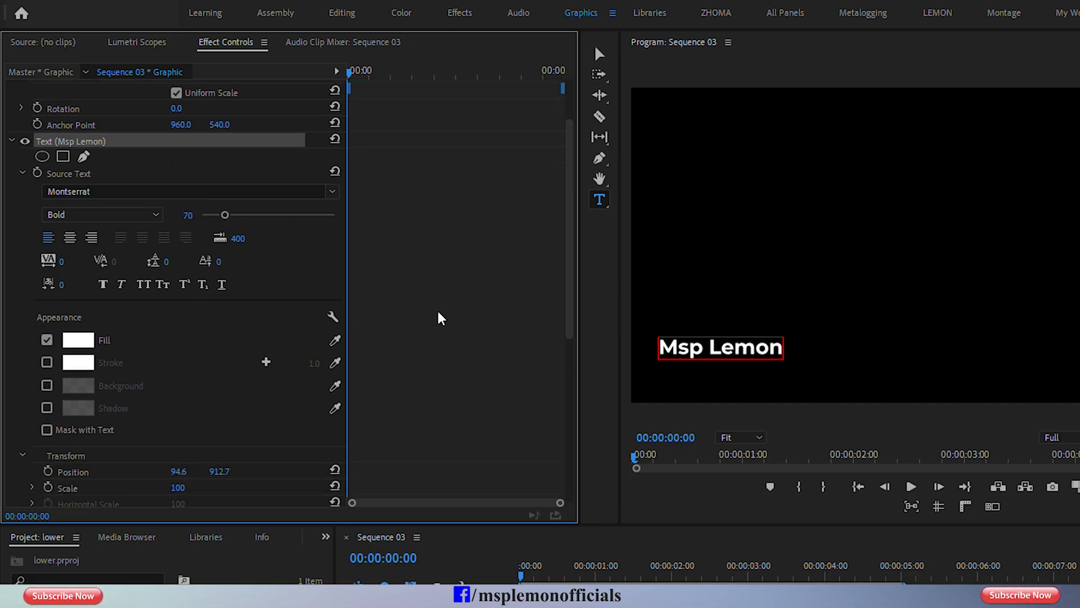
pyautogui.click(48, 310)
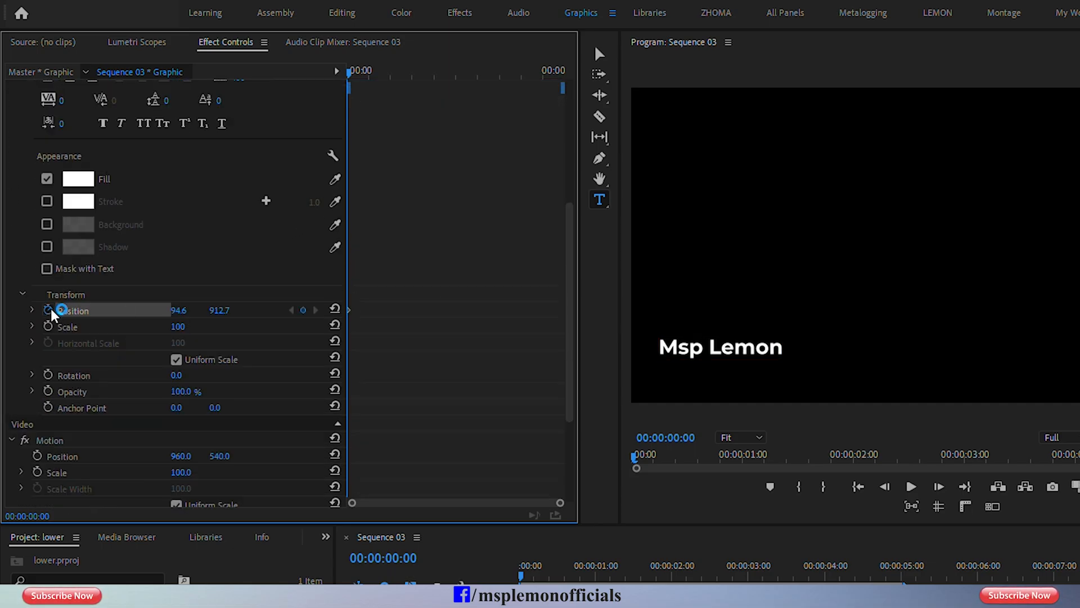
pyautogui.press('space')
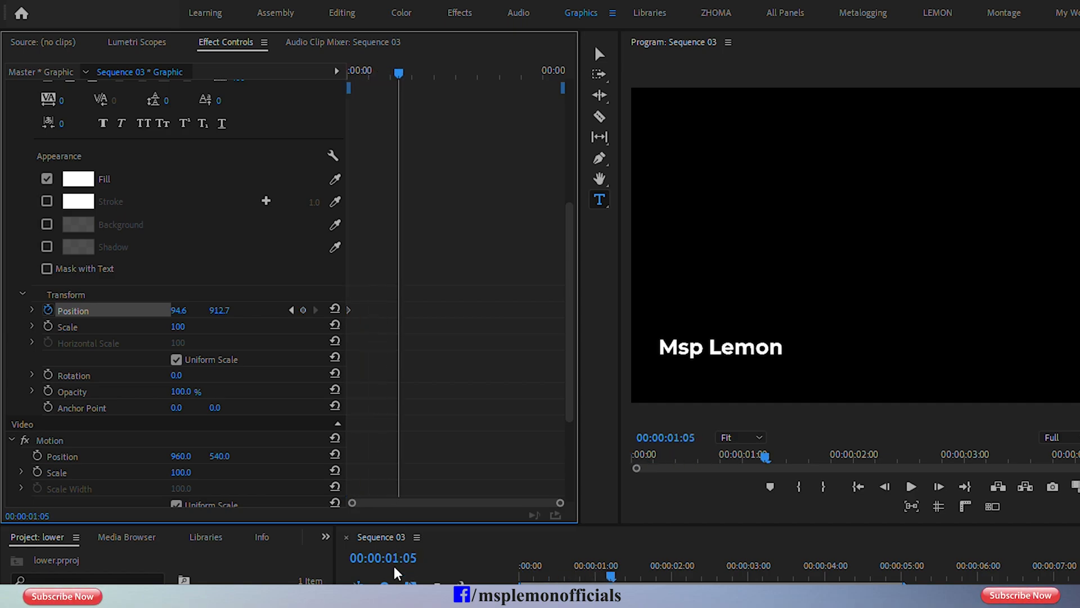
pyautogui.click(303, 310)
# Set the first Position keyframe's horizontal value to -467.4, placing the text outside the frame, and play back the slide-in
pyautogui.click(347, 73)
pyautogui.moveTo(345, 70); pyautogui.dragTo(339, 73)
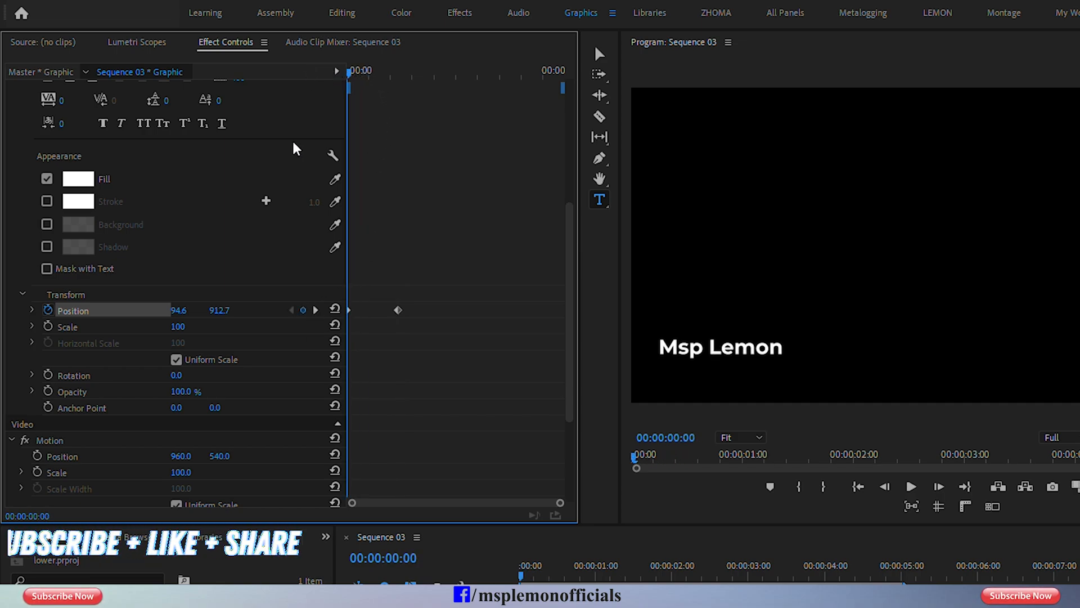
pyautogui.moveTo(181, 311); pyautogui.dragTo(3, 311)
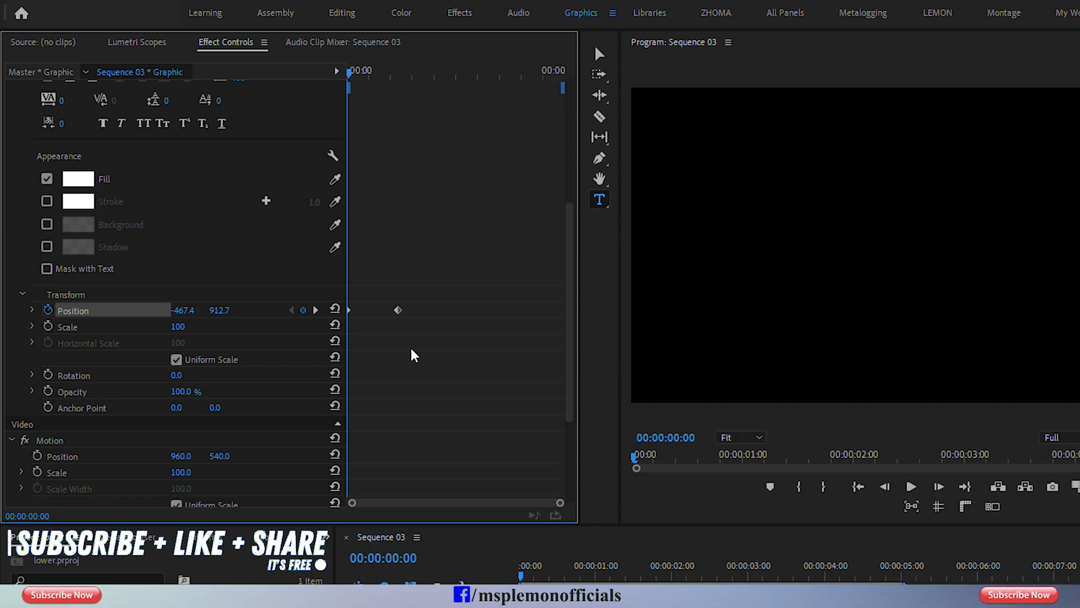
pyautogui.press('space')
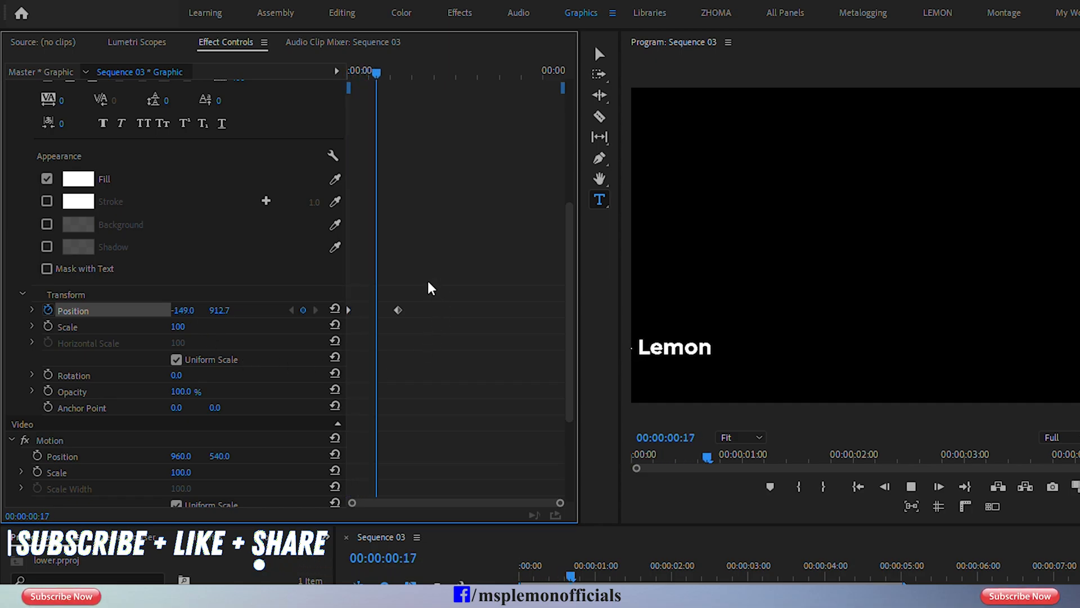
pyautogui.press('space')
# Apply an easing temporal interpolation to both Position keyframes
pyautogui.moveTo(405, 293); pyautogui.dragTo(340, 316)
pyautogui.rightClick(399, 311)
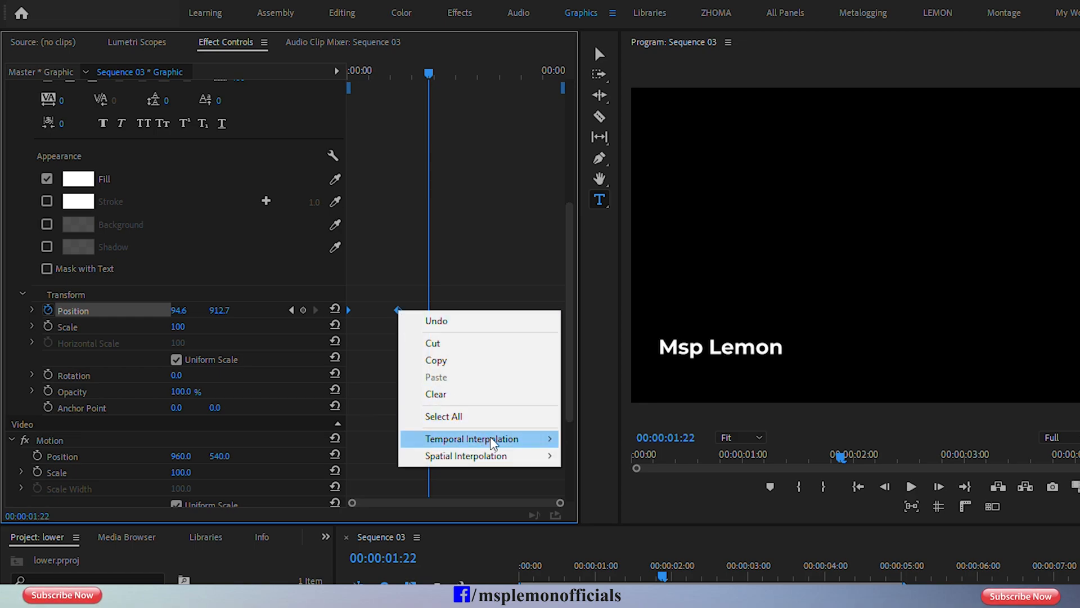
pyautogui.moveTo(490, 439)
pyautogui.click(600, 546)
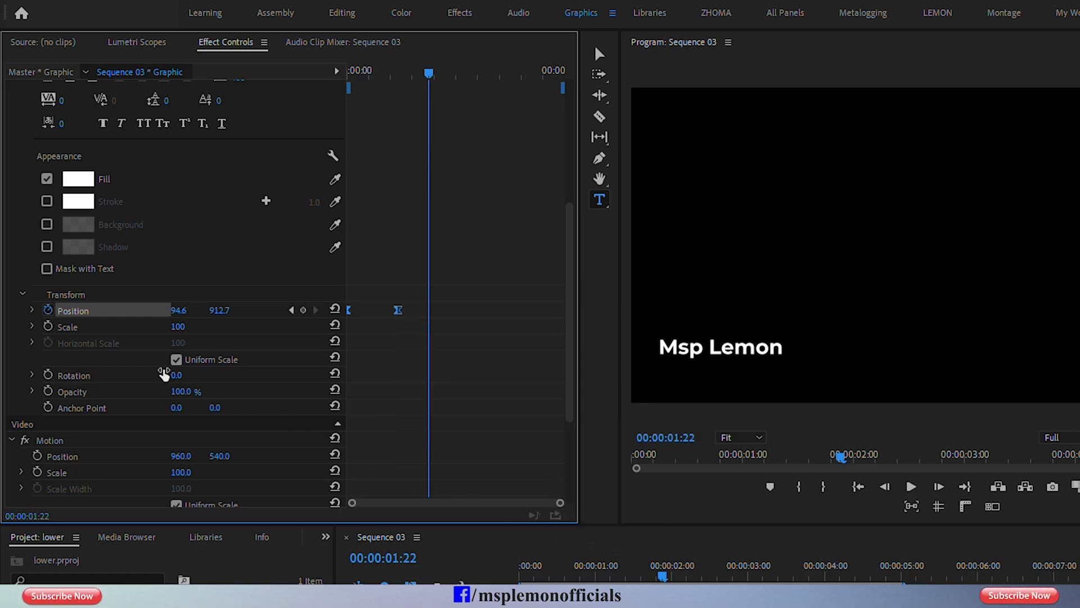
# Lengthen the second Position keyframe's incoming velocity handle so the text starts fast and slows down, and preview the animation
pyautogui.click(31, 310)
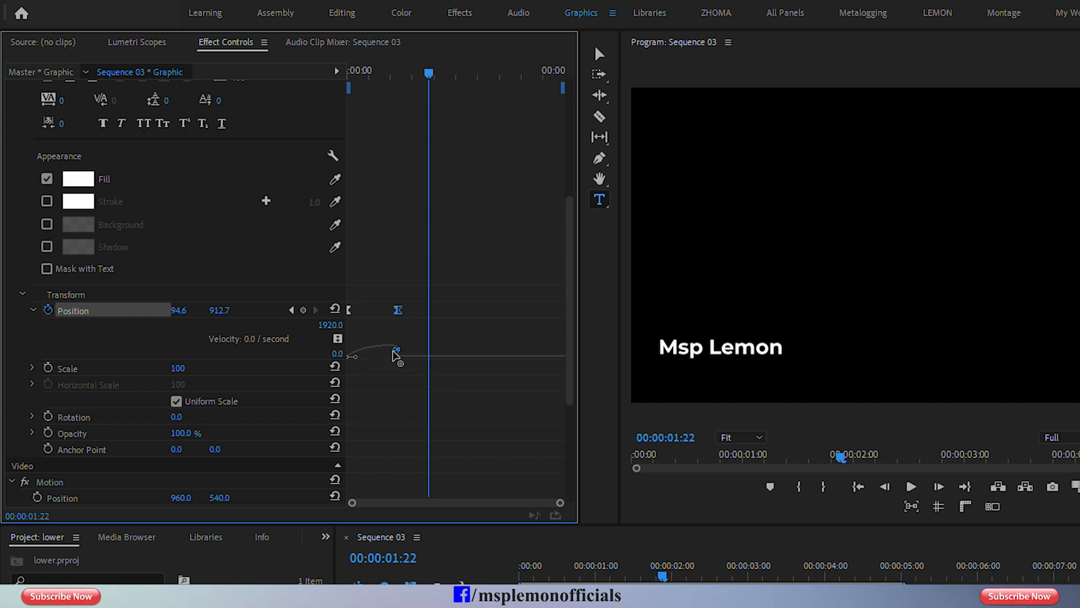
pyautogui.moveTo(396, 355); pyautogui.dragTo(372, 359)
pyautogui.click(349, 72)
pyautogui.press('space')
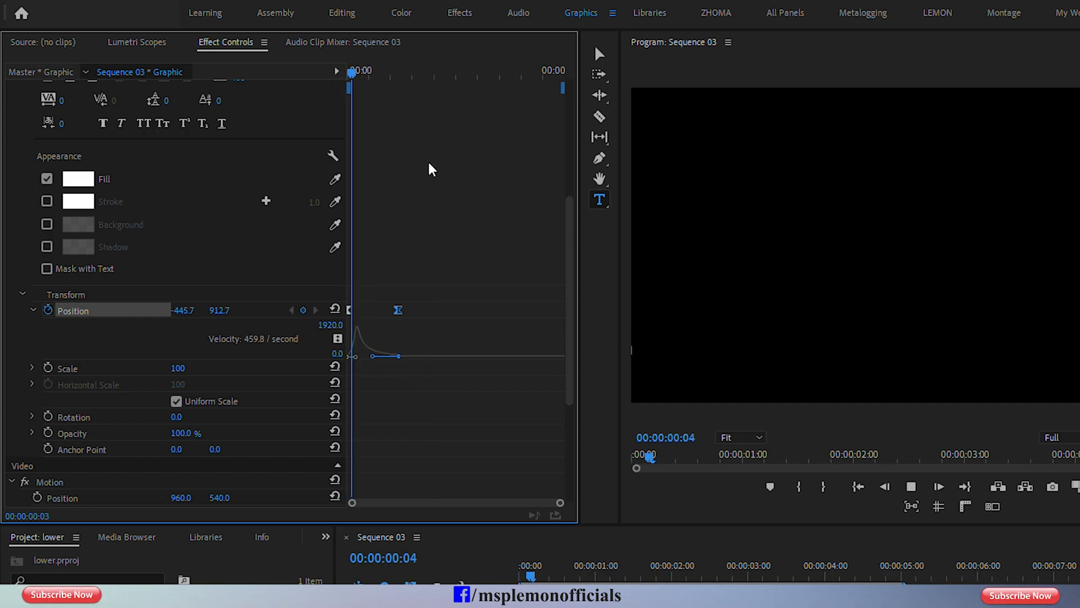
pyautogui.press('space')
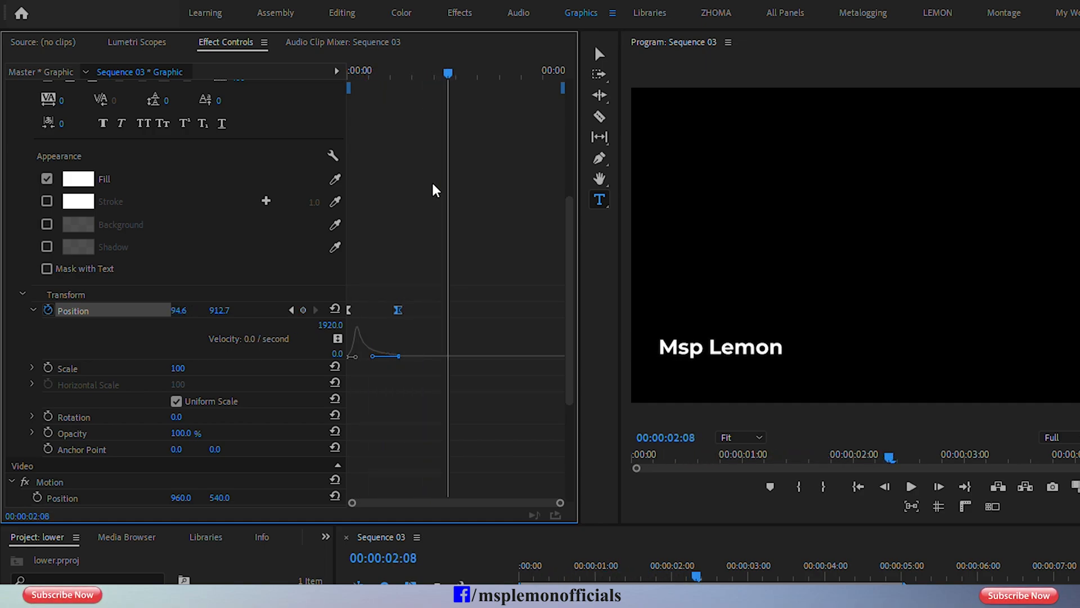
# Duplicate the animated Msp Lemon text layer within the same graphic by copying and pasting it
pyautogui.scroll(5, 445, 234)
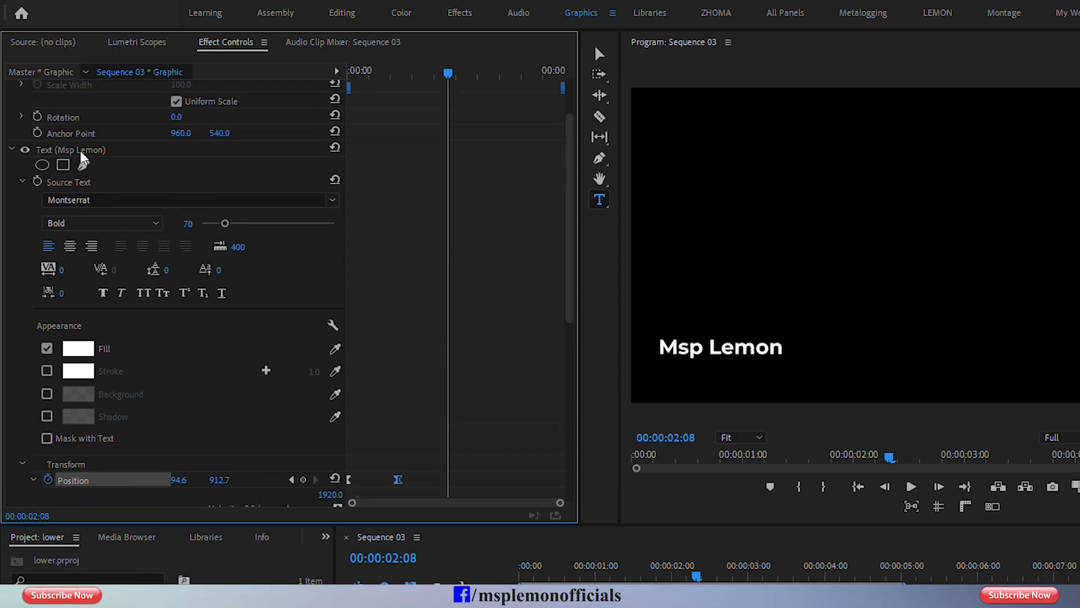
pyautogui.click(83, 150)
pyautogui.click(12, 149)
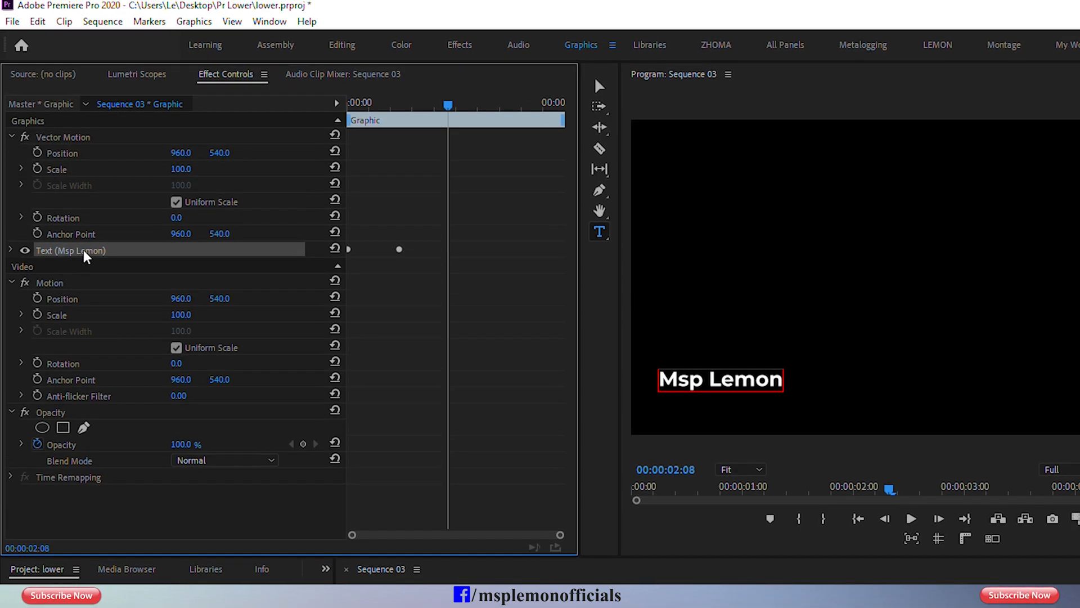
pyautogui.click(38, 21)
pyautogui.click(73, 93)
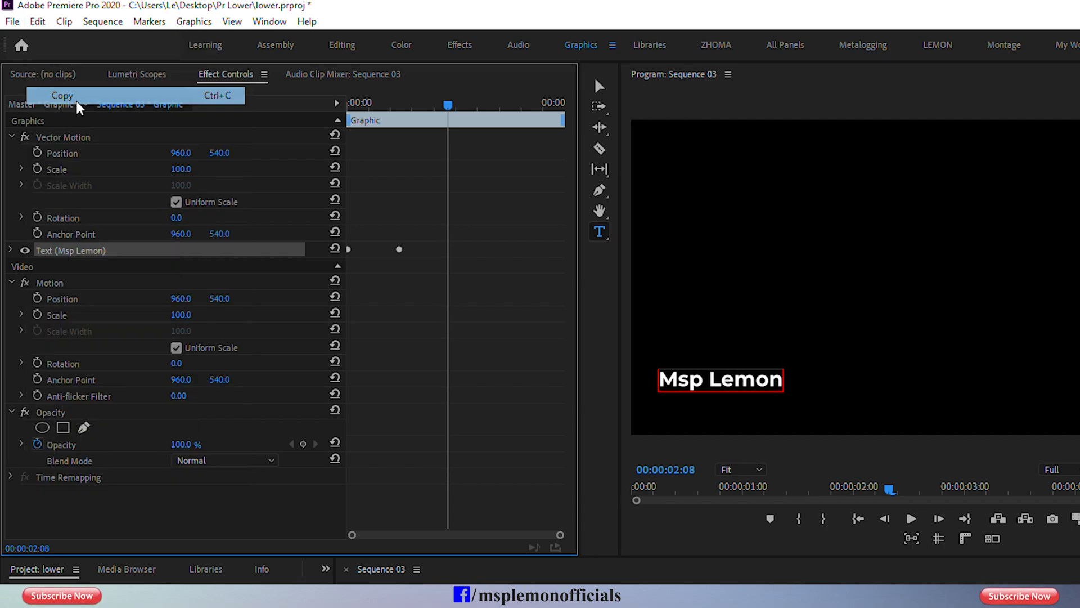
pyautogui.click(38, 21)
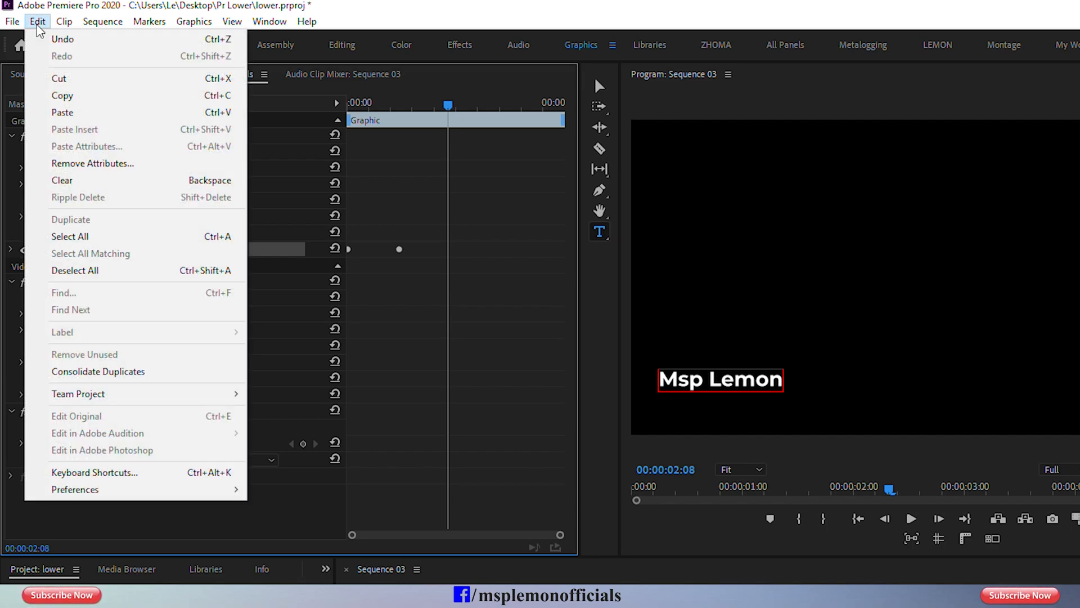
pyautogui.click(34, 111)
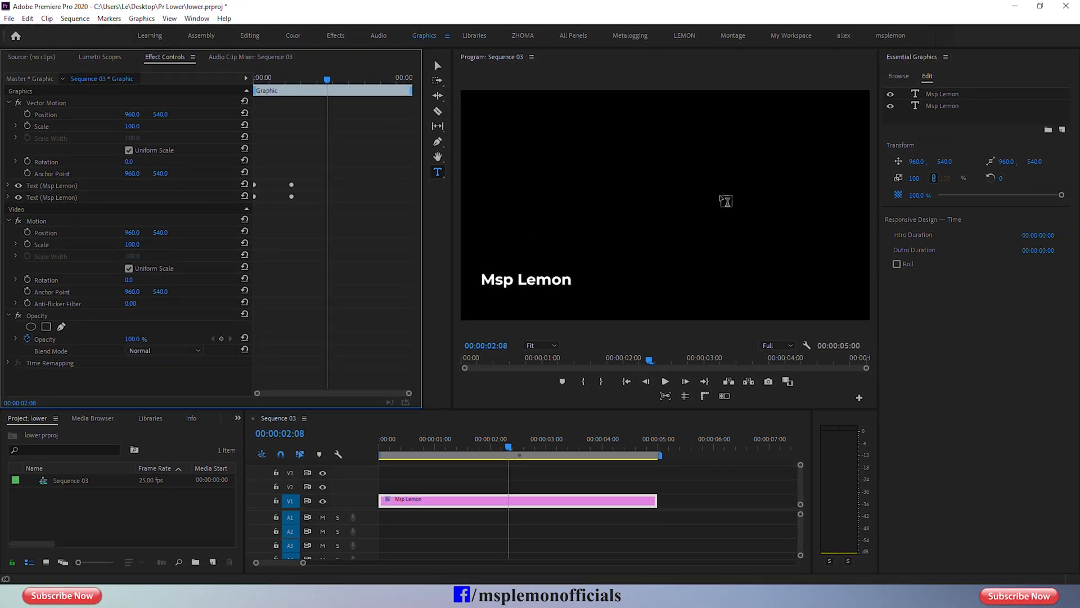
# Shift the duplicated Msp Lemon text directly below the original by setting its vertical Anchor Point value to -87.0
pyautogui.click(936, 107)
pyautogui.click(937, 96)
pyautogui.click(938, 107)
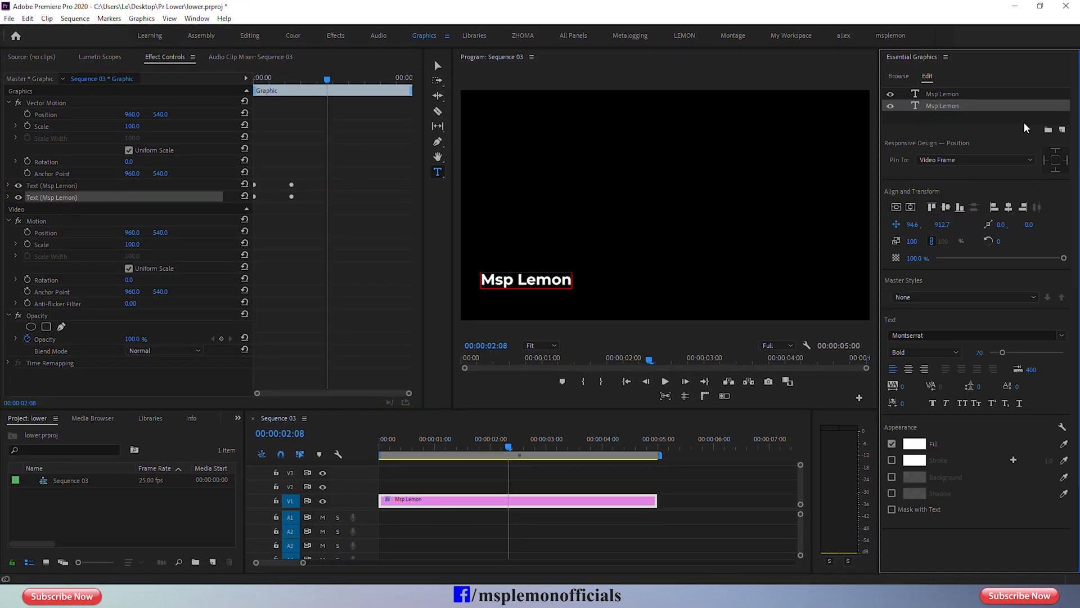
pyautogui.rightClick(1010, 111)
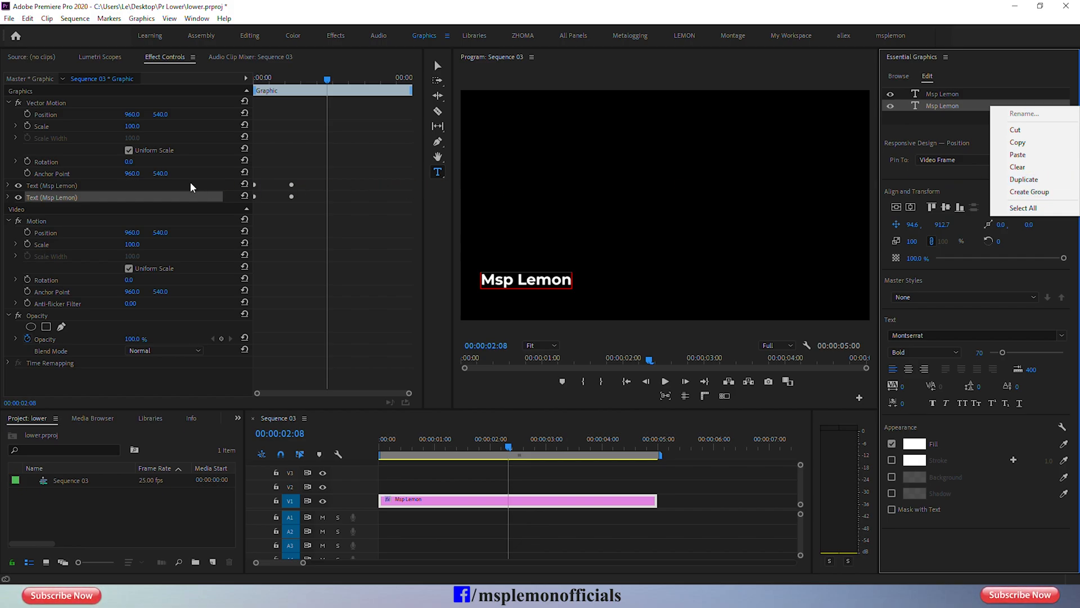
pyautogui.click(183, 198)
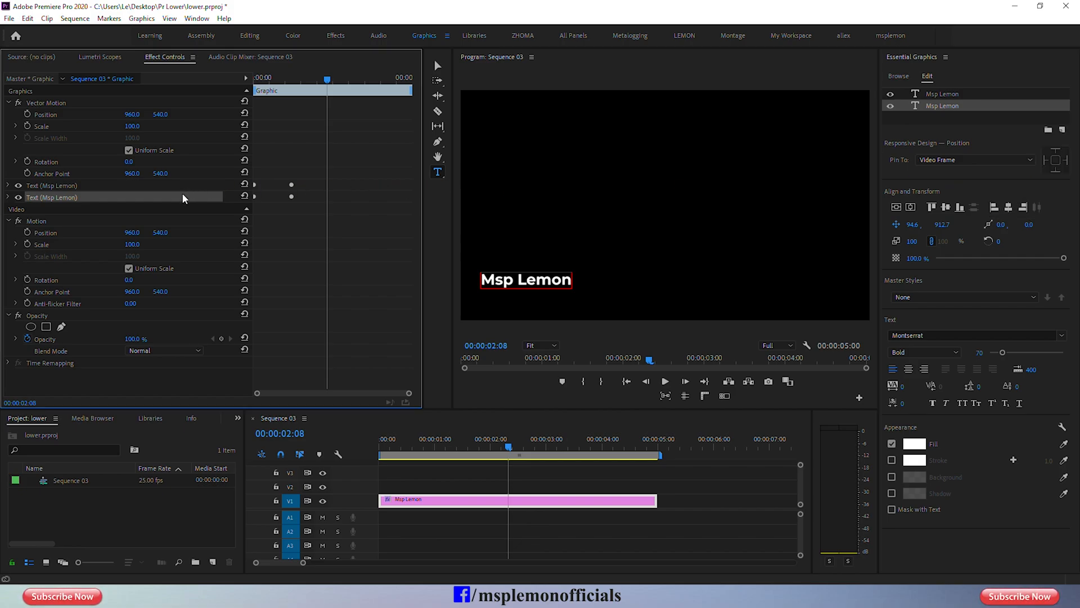
pyautogui.click(9, 198)
pyautogui.scroll(-2, 218, 288)
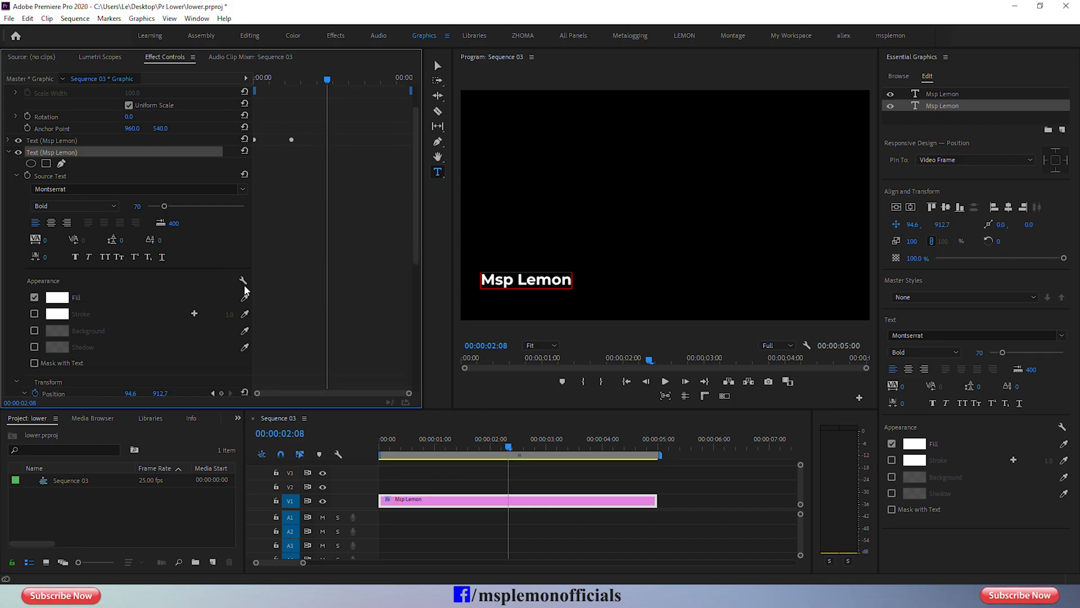
pyautogui.scroll(-5, 295, 284)
pyautogui.scroll(-1, 294, 284)
pyautogui.moveTo(157, 360); pyautogui.dragTo(108, 359)
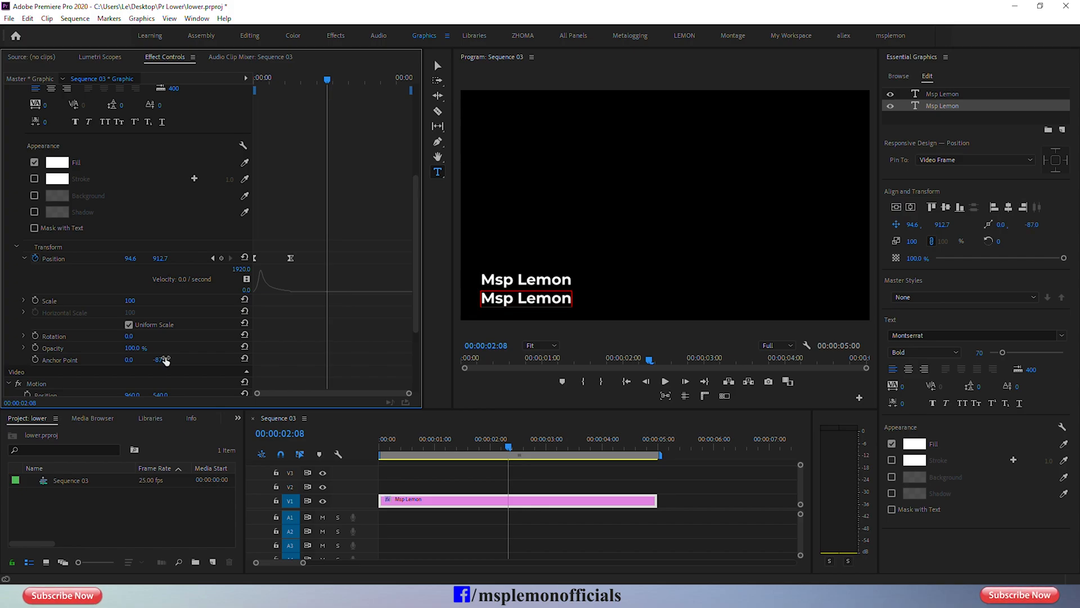
# Replace the lower Msp Lemon line's text with "Tutorial"
pyautogui.doubleClick(498, 301)
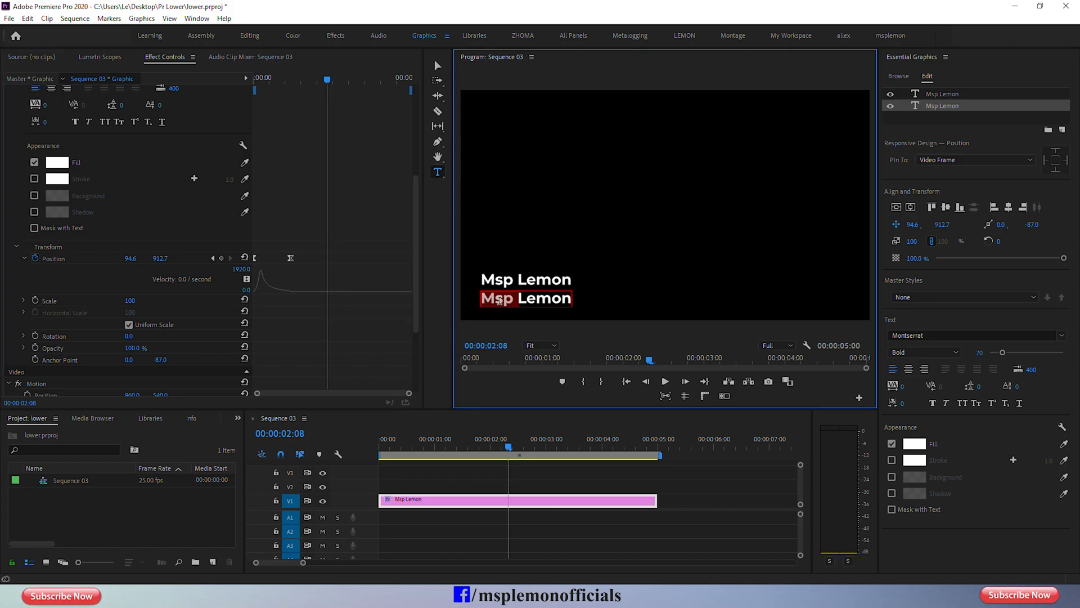
pyautogui.hotkey('ctrl', 'a')
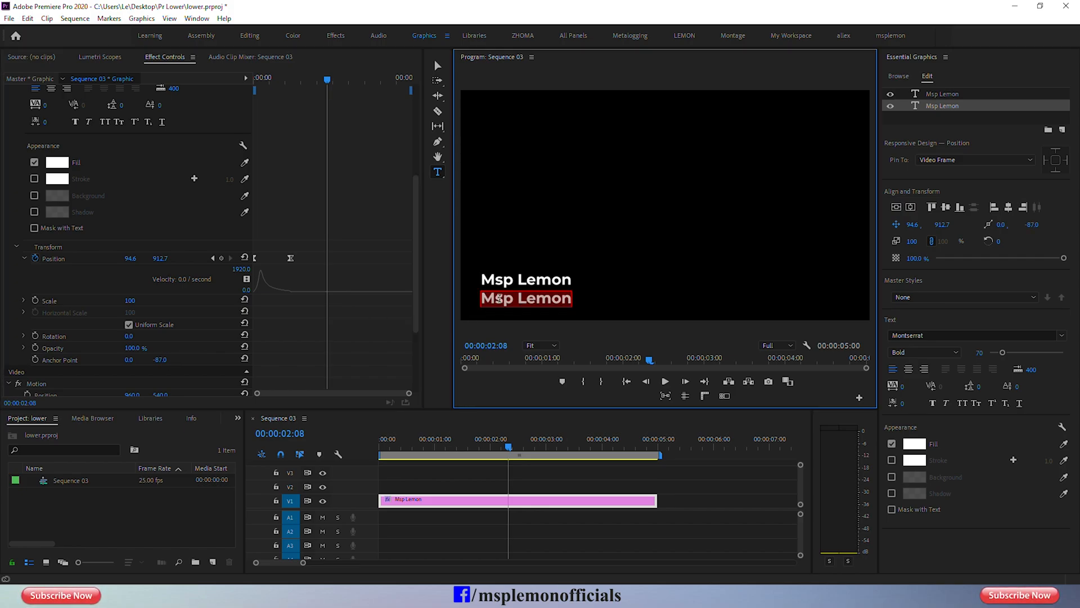
pyautogui.write('Tut')
# Set the Tutorial text's font style to Regular and its font size to 50
pyautogui.doubleClick(506, 303)
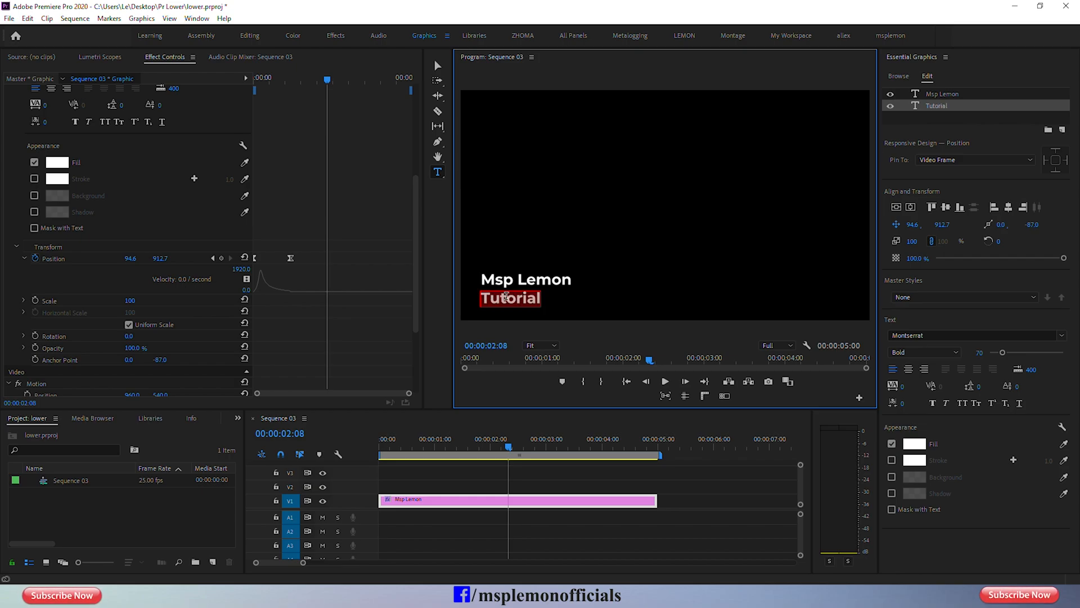
pyautogui.click(952, 353)
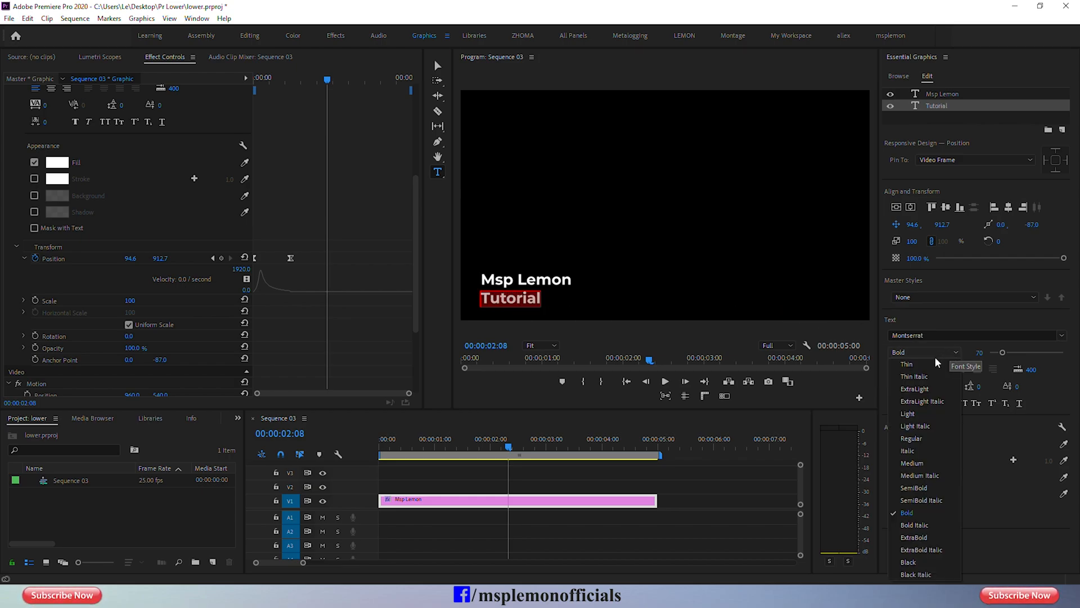
pyautogui.click(913, 443)
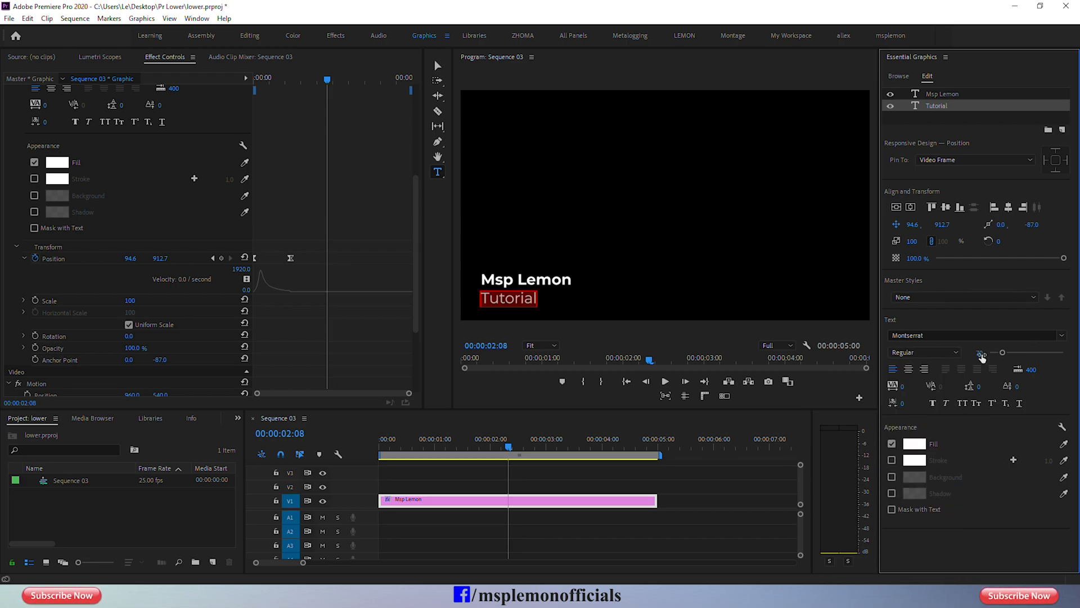
pyautogui.moveTo(982, 356); pyautogui.dragTo(974, 357)
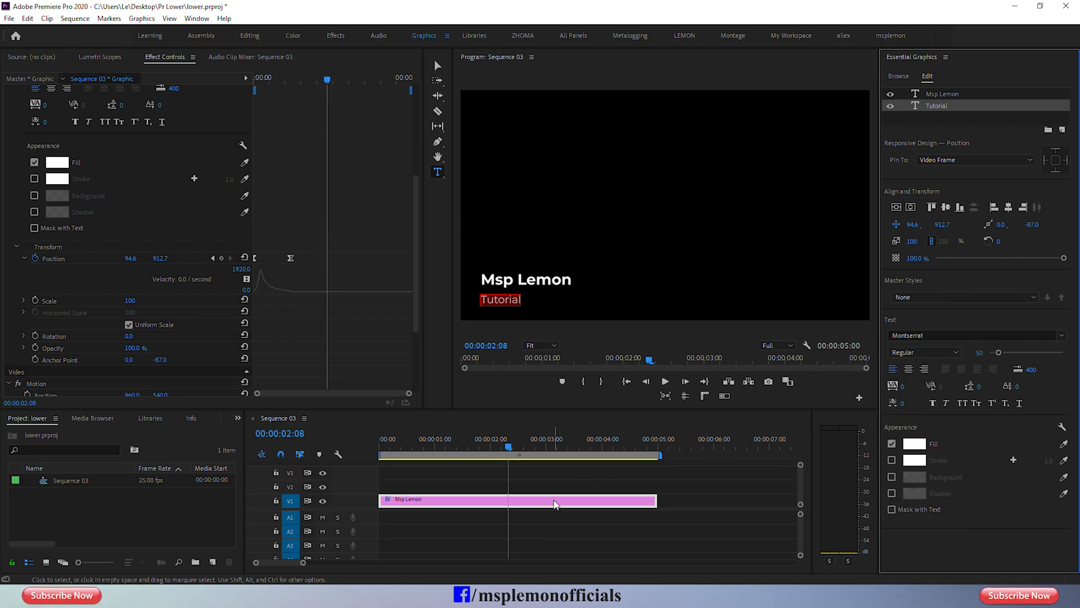
# Play back the title from the start of the sequence to check both text lines sliding in
pyautogui.click(517, 482)
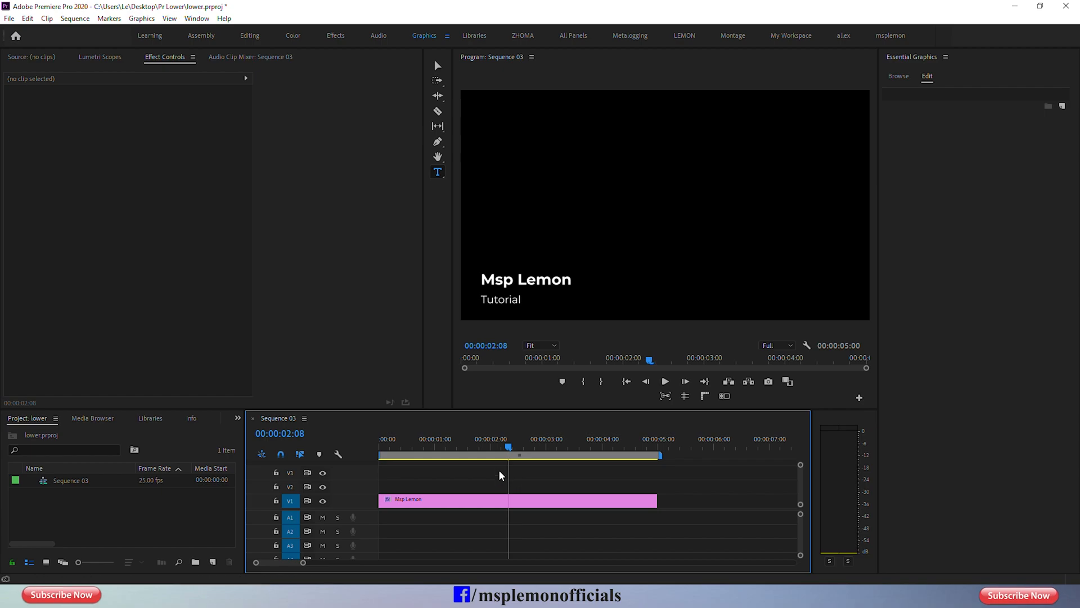
pyautogui.moveTo(408, 448); pyautogui.dragTo(380, 449)
pyautogui.press('space')
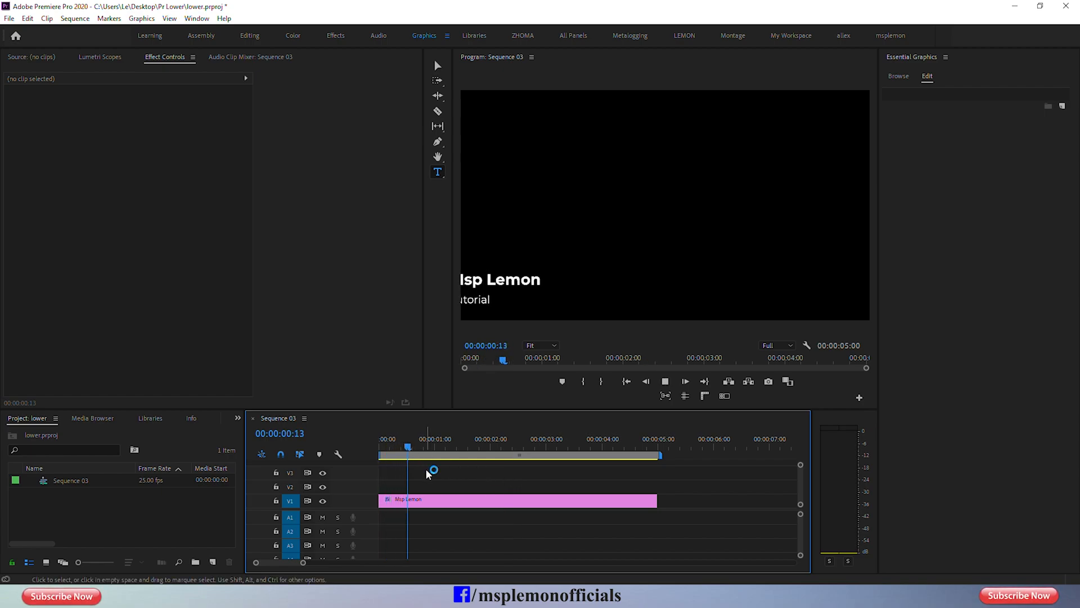
pyautogui.press('space')
# Delay both Position keyframes of the Tutorial text by about 10 frames and preview the staggered slide-in
pyautogui.click(415, 498)
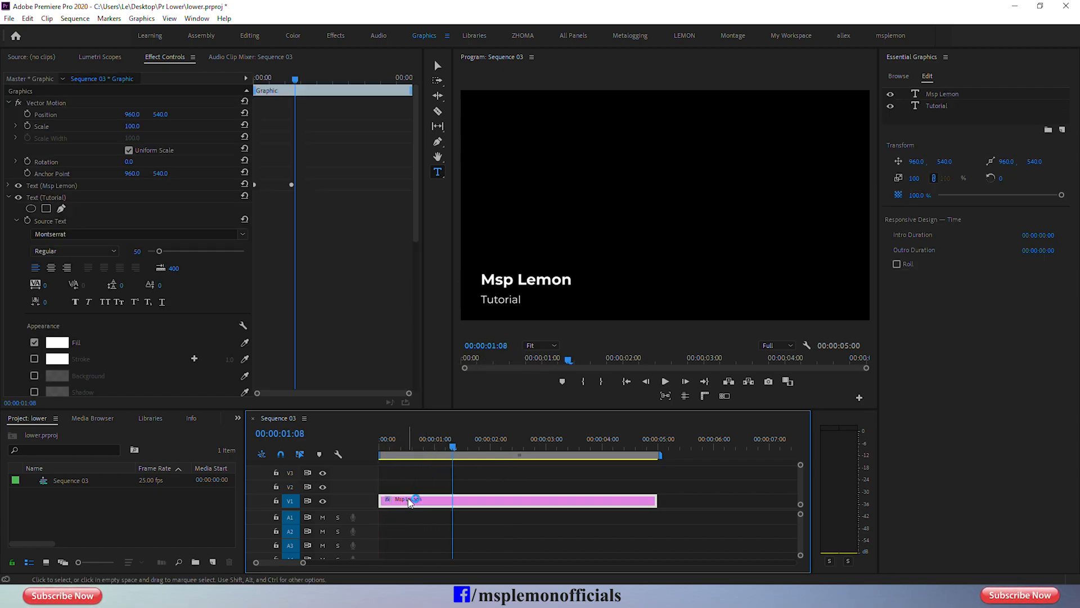
pyautogui.click(46, 187)
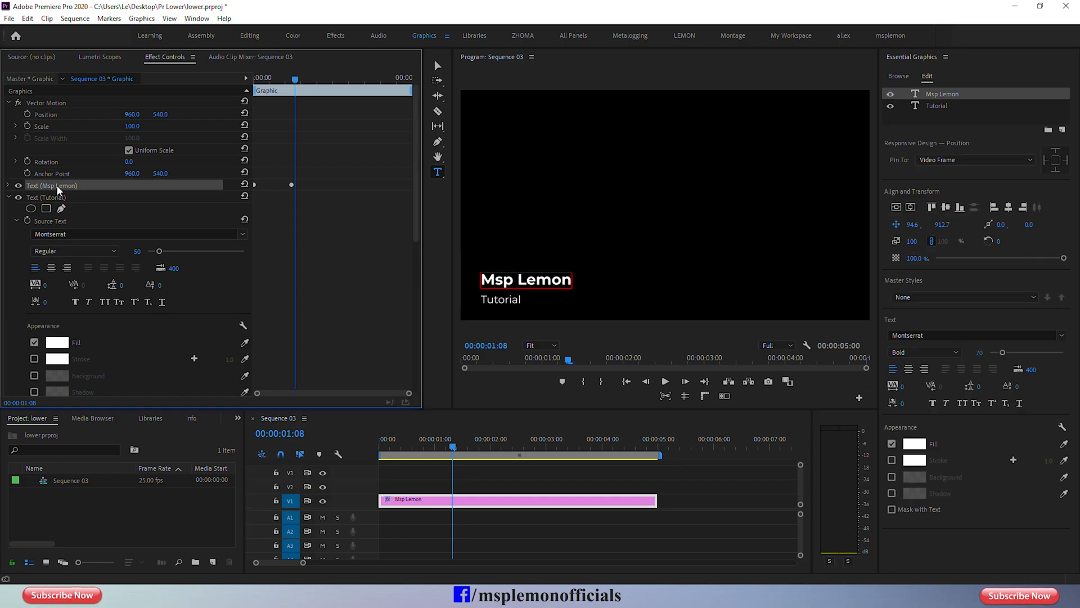
pyautogui.scroll(-4, 313, 253)
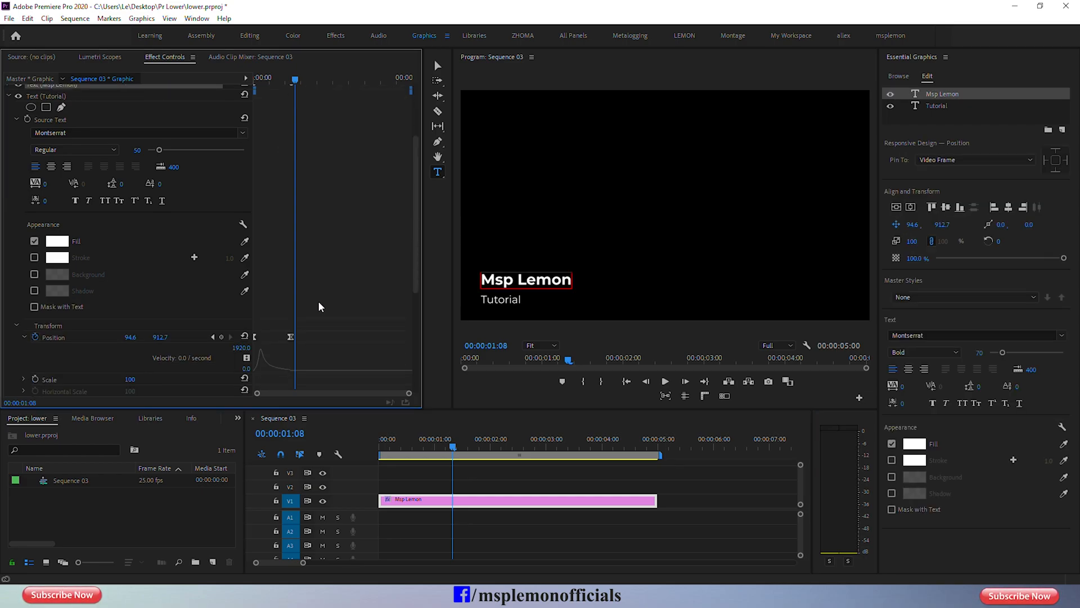
pyautogui.moveTo(303, 329); pyautogui.dragTo(268, 340)
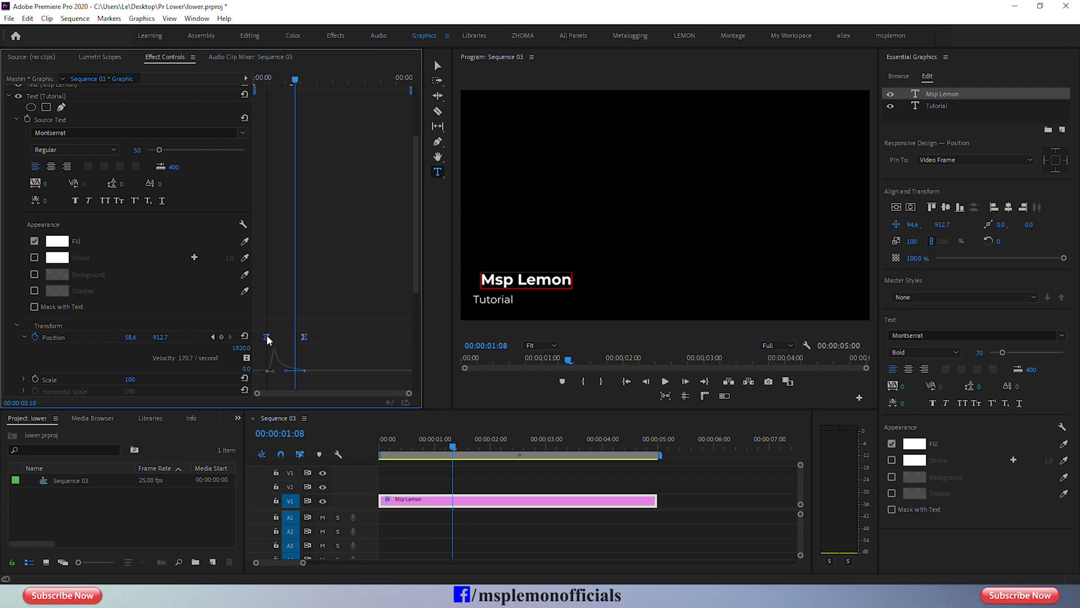
pyautogui.moveTo(259, 80); pyautogui.dragTo(247, 77)
pyautogui.press('space')
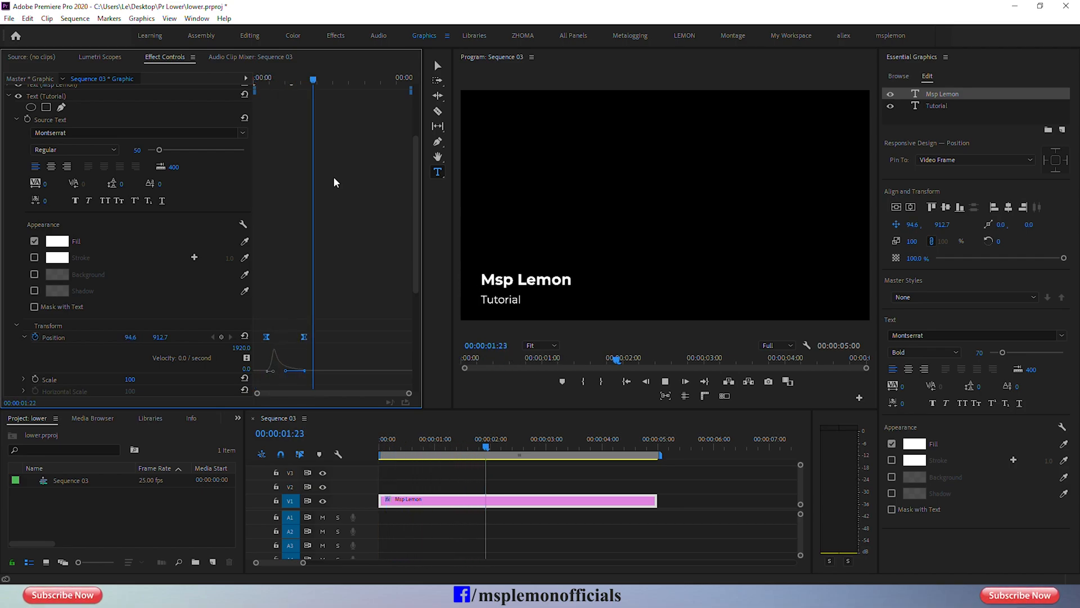
pyautogui.moveTo(281, 79); pyautogui.dragTo(248, 85)
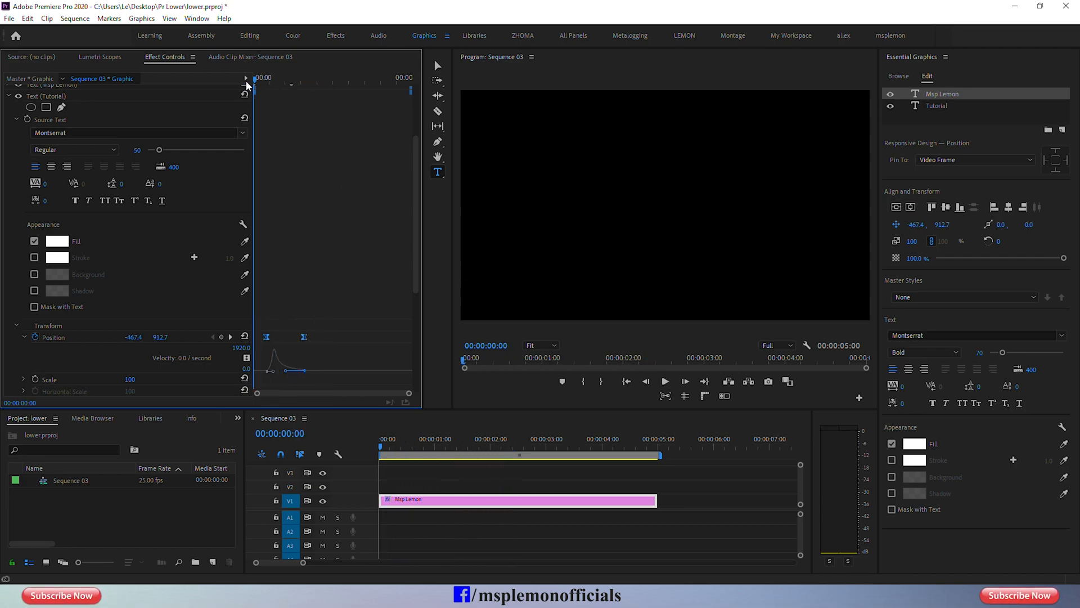
pyautogui.moveTo(260, 85); pyautogui.dragTo(315, 88)
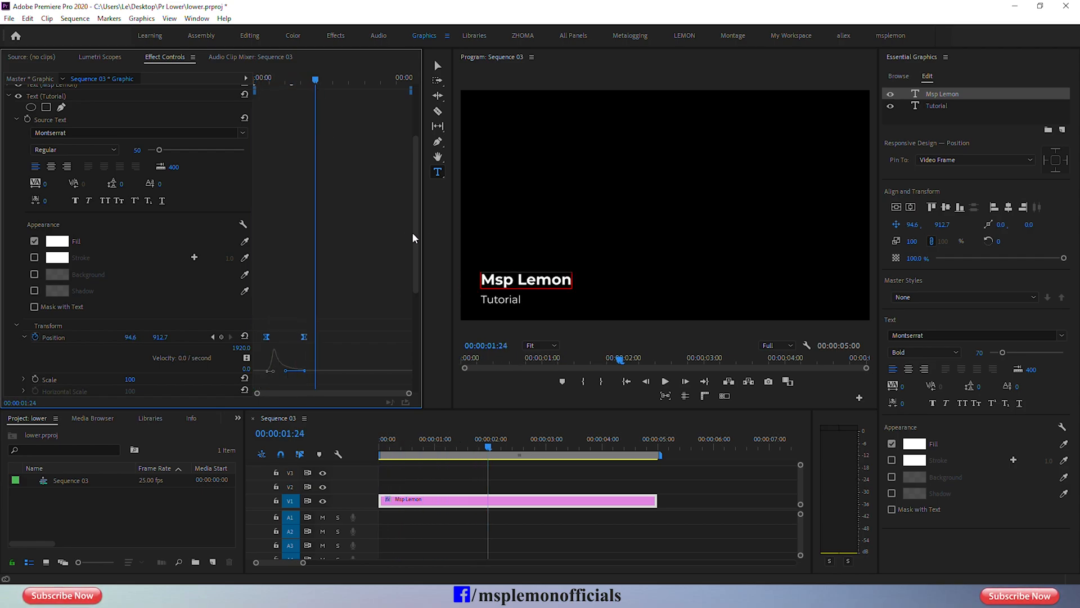
# Add a rectangle shape layer to the lower-third graphic
pyautogui.click(942, 109)
pyautogui.click(437, 66)
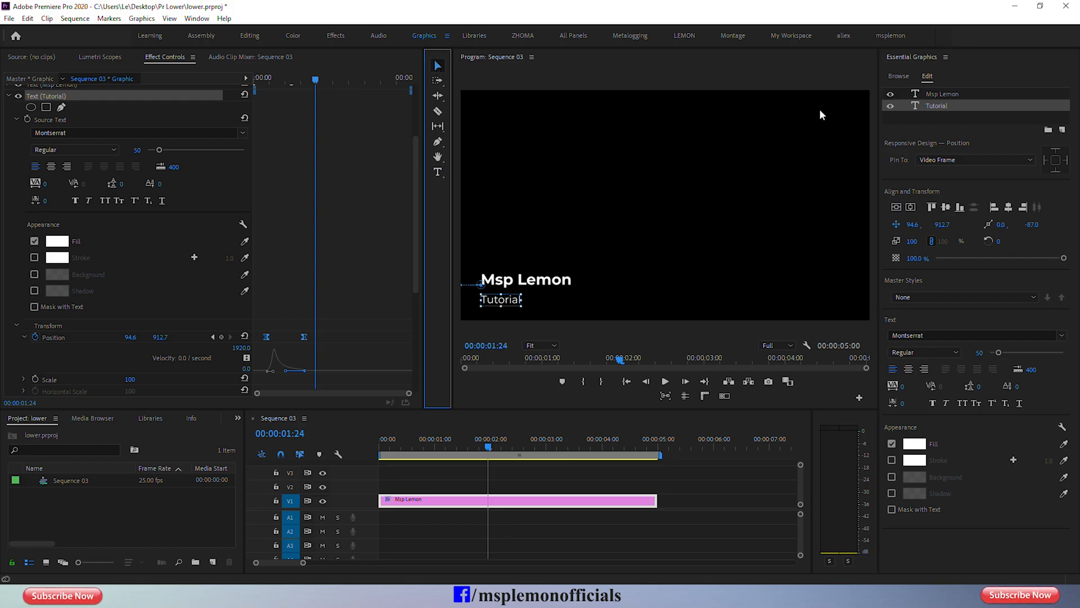
pyautogui.click(1063, 131)
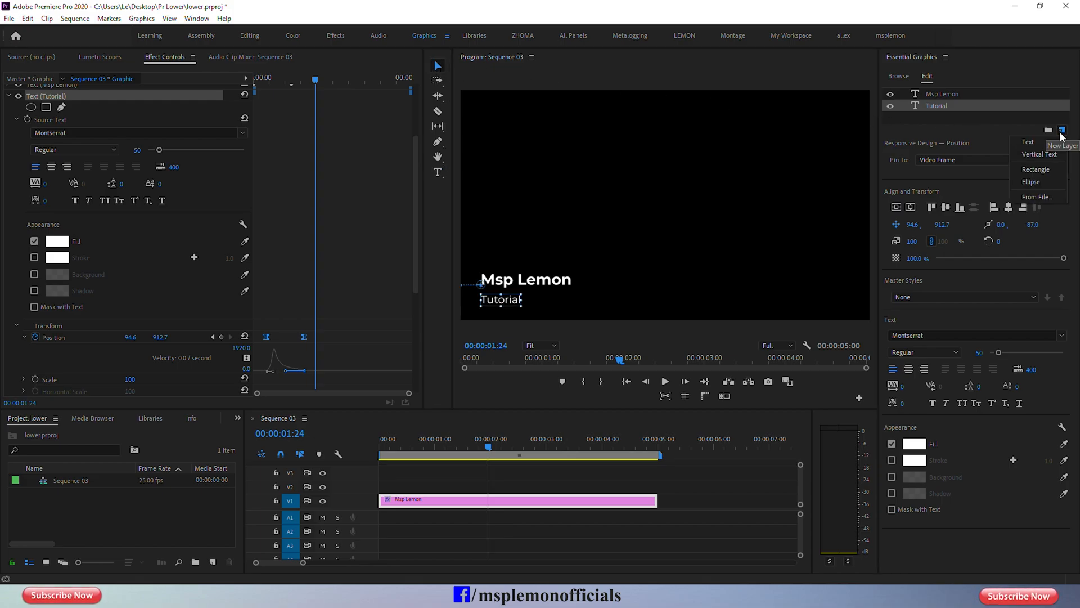
pyautogui.click(1036, 171)
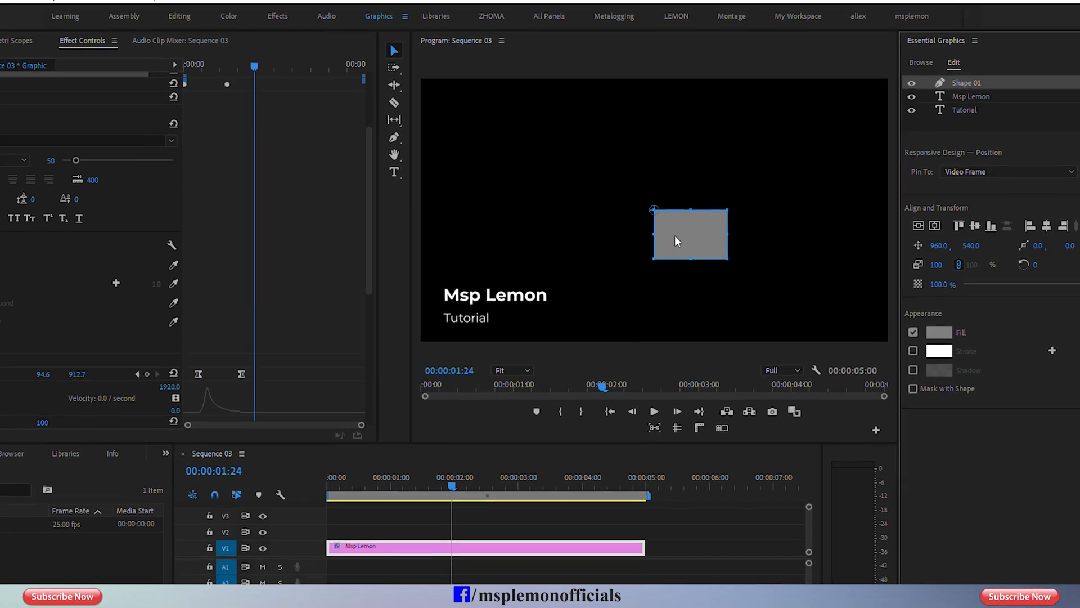
# Reshape the rectangle into a low, wide bar and place its anchor point at the middle of its left edge
pyautogui.moveTo(642, 217); pyautogui.dragTo(643, 242)
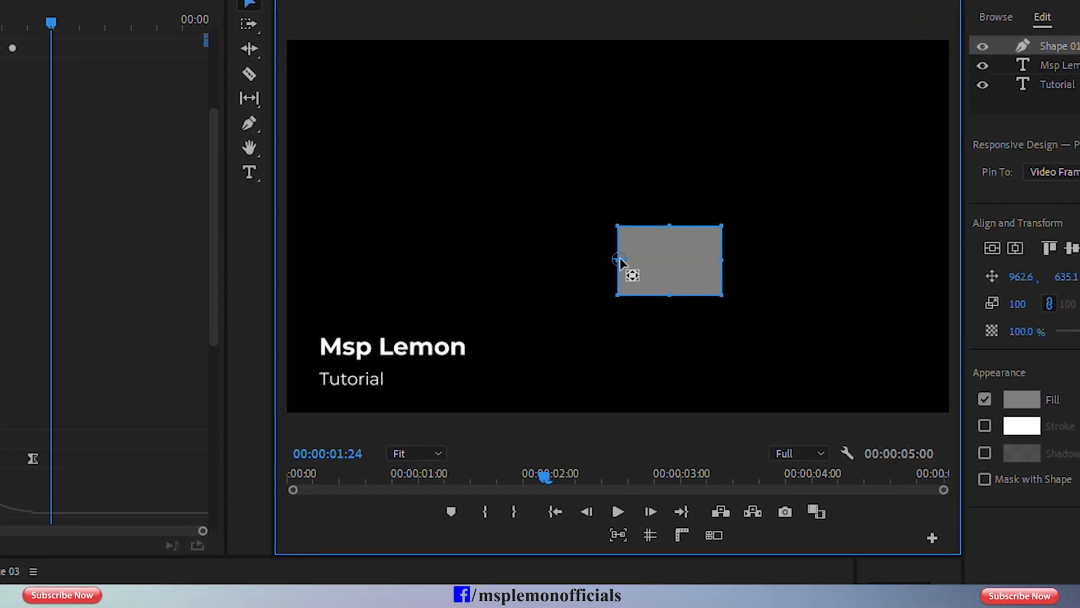
pyautogui.moveTo(672, 226); pyautogui.dragTo(670, 266)
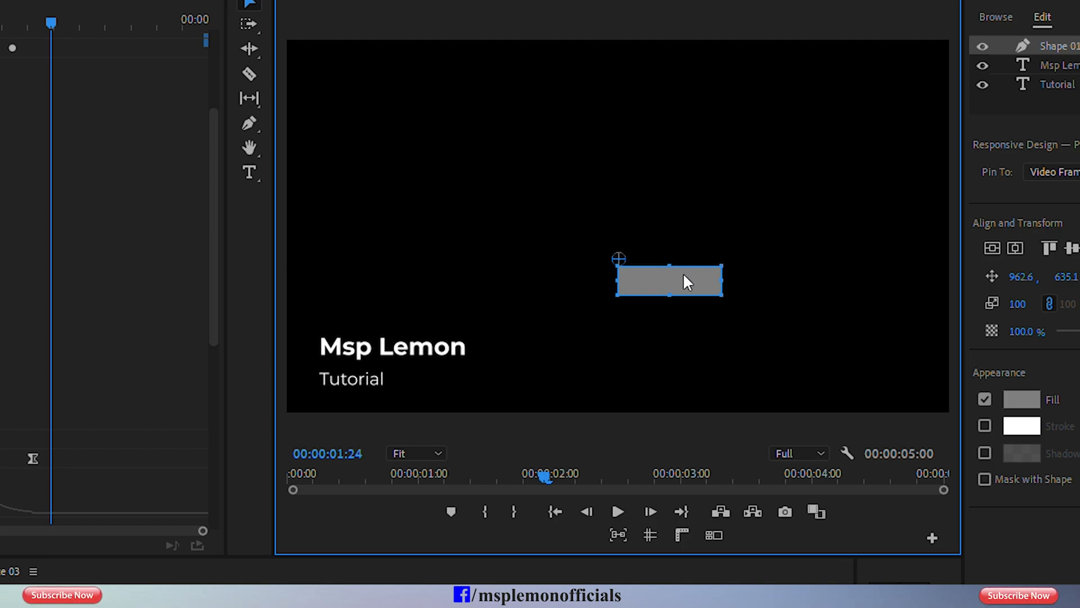
pyautogui.moveTo(724, 281); pyautogui.dragTo(767, 278)
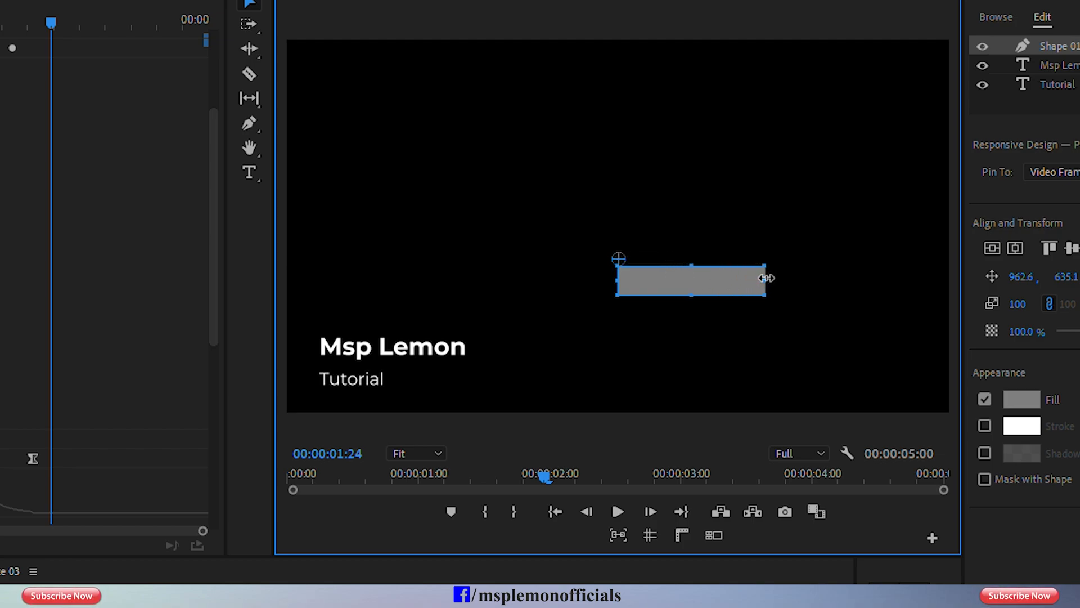
pyautogui.moveTo(767, 279); pyautogui.dragTo(777, 279)
pyautogui.moveTo(621, 264); pyautogui.dragTo(619, 277)
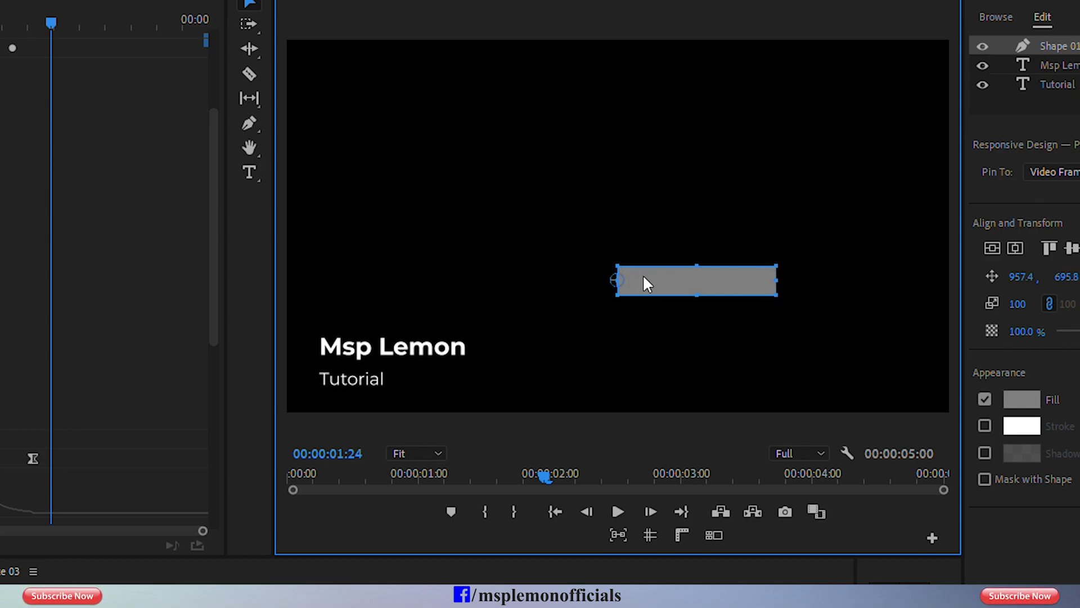
# Change the rectangle's fill to solid orange, FF7E00
pyautogui.click(1035, 403)
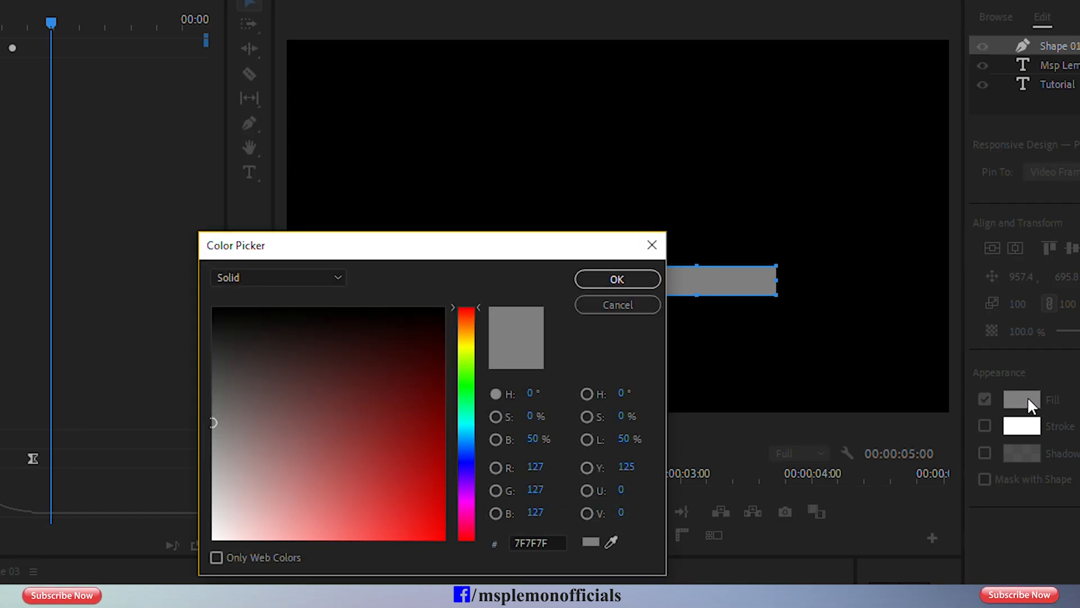
pyautogui.click(471, 325)
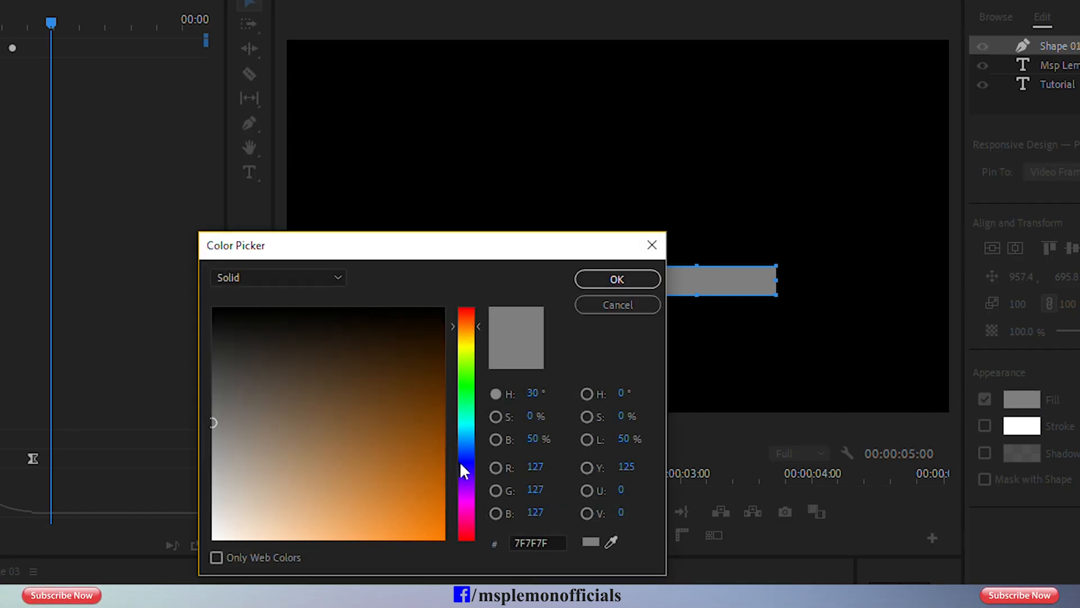
pyautogui.click(452, 547)
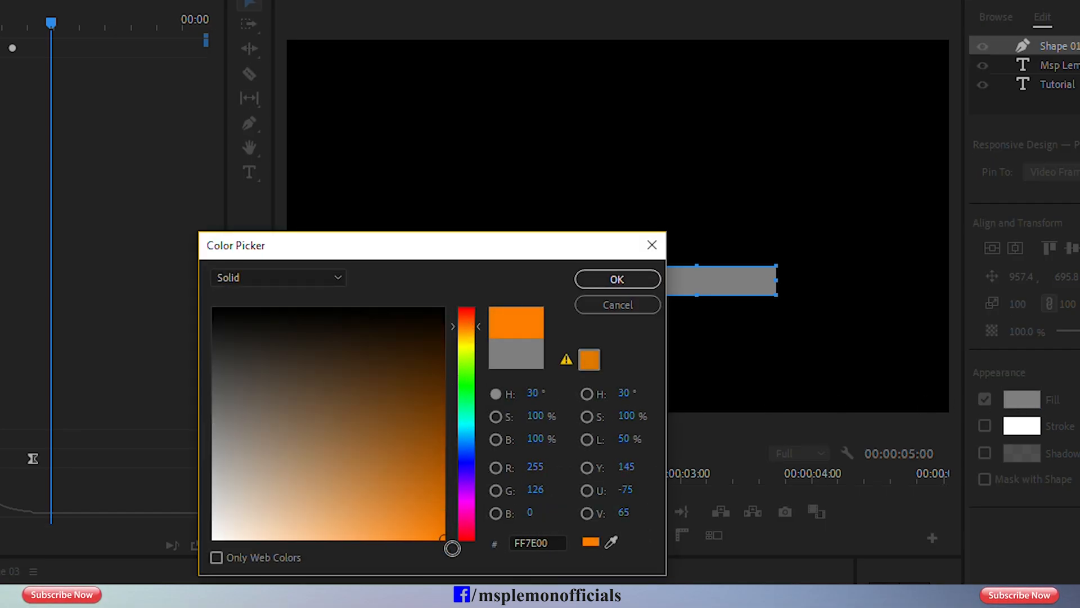
pyautogui.click(600, 279)
# Position the orange bar over Msp Lemon at about 82.7, 890.6 and order its layer beneath the Msp Lemon text
pyautogui.click(655, 285)
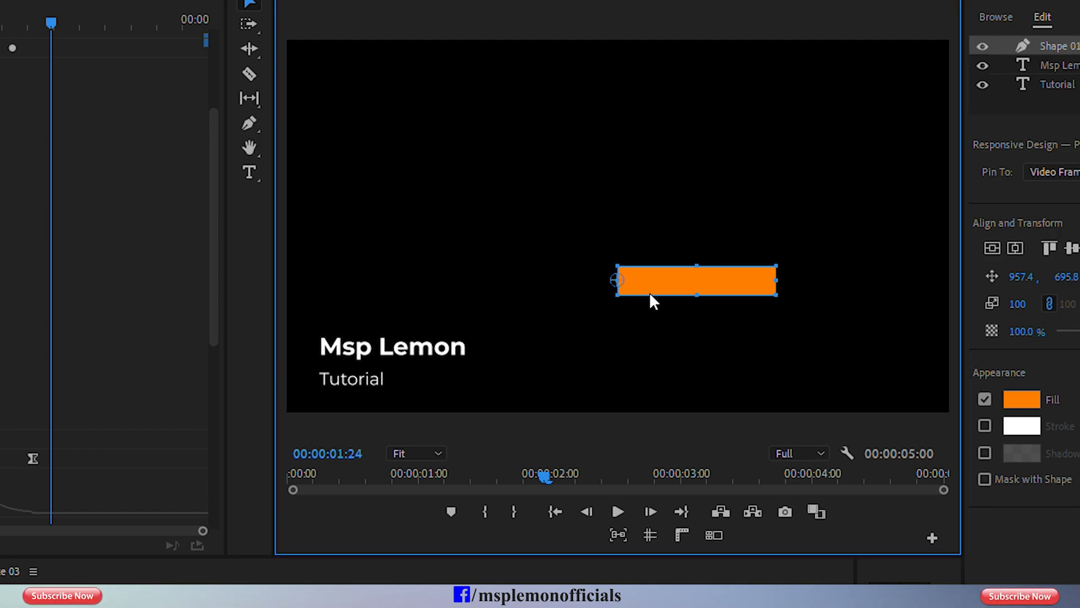
pyautogui.moveTo(658, 284); pyautogui.dragTo(481, 290)
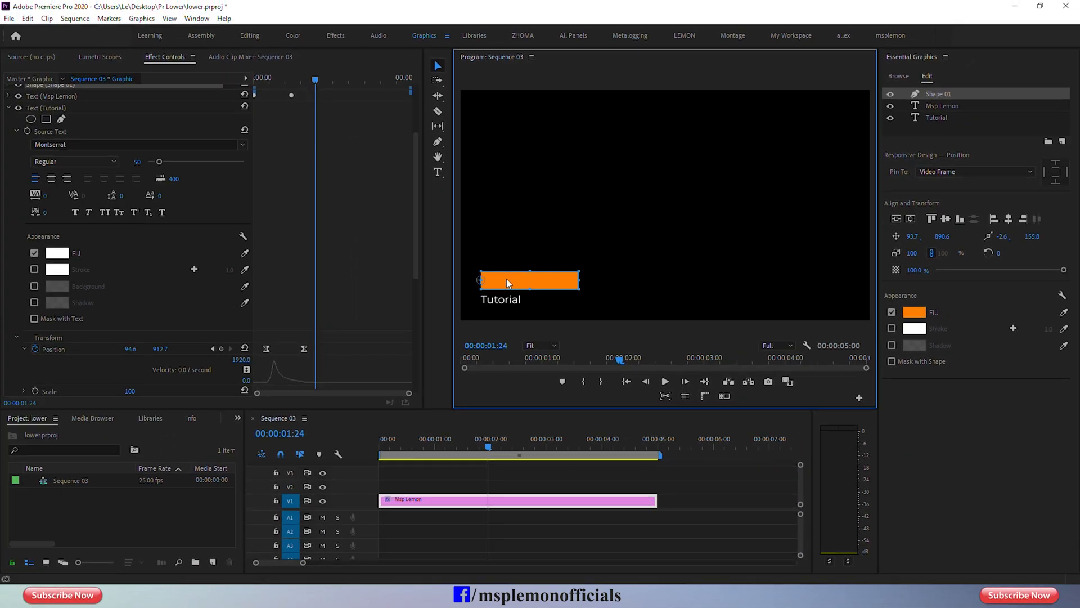
pyautogui.moveTo(934, 90); pyautogui.dragTo(933, 113)
pyautogui.moveTo(564, 281); pyautogui.dragTo(556, 282)
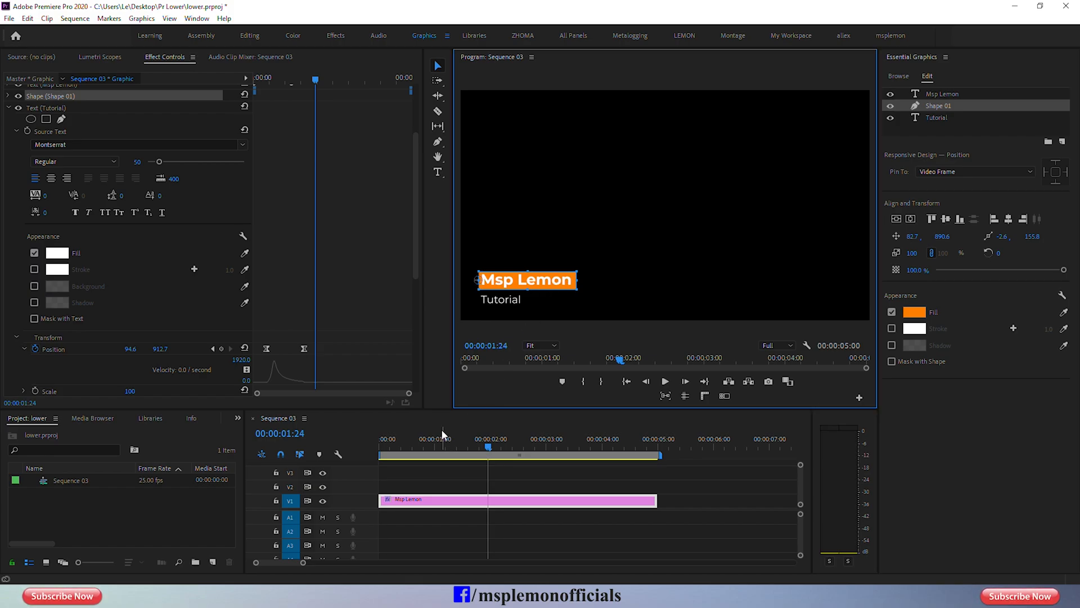
# Turn off uniform scaling for the orange bar and start keyframing its Horizontal Scale at 00:00:00:00
pyautogui.moveTo(408, 451); pyautogui.dragTo(369, 445)
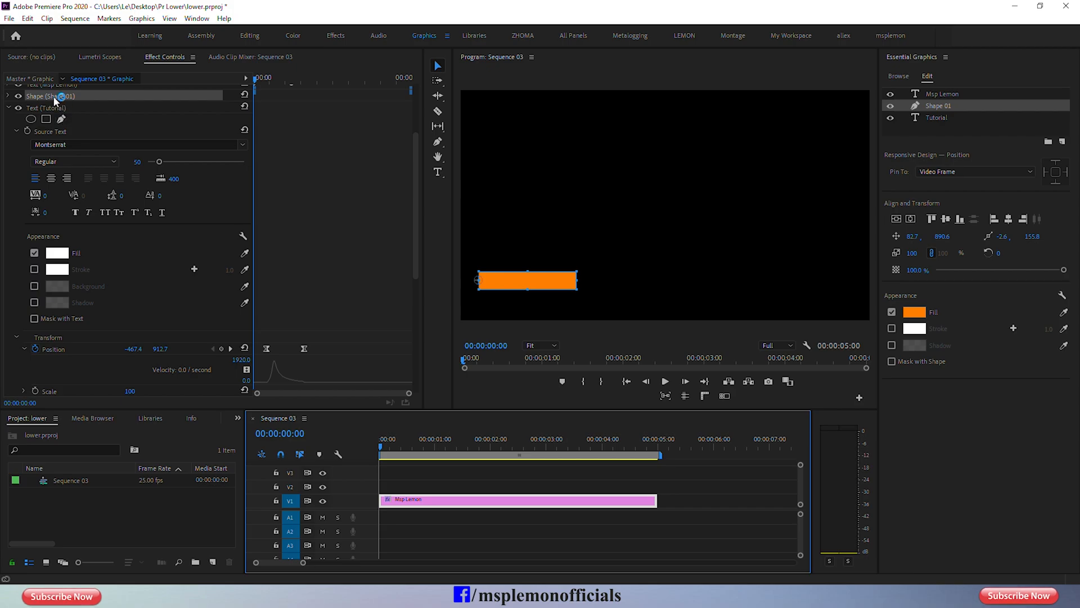
pyautogui.click(8, 95)
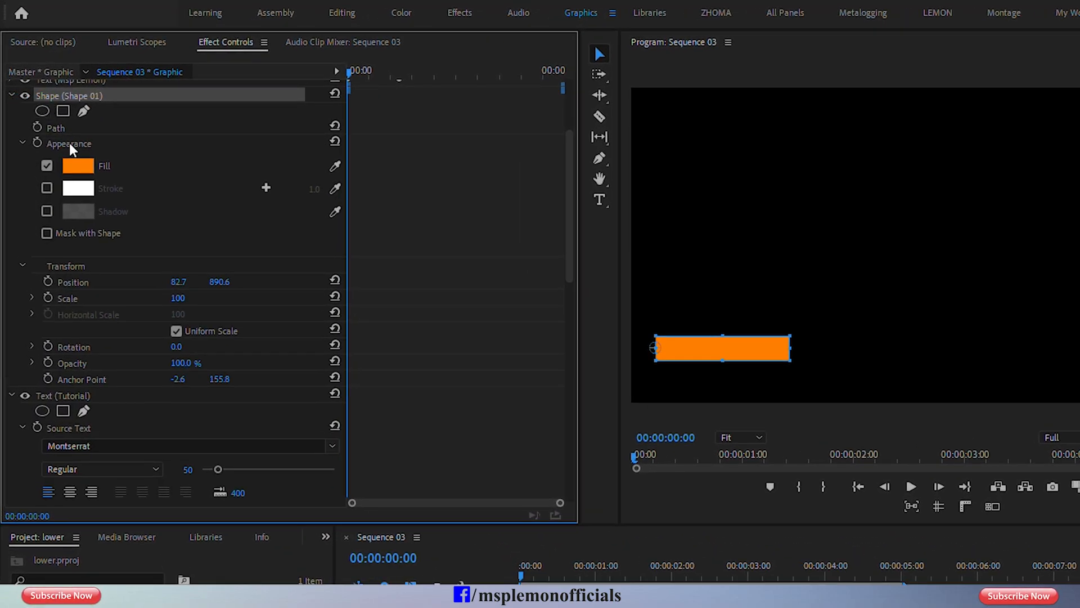
pyautogui.click(32, 298)
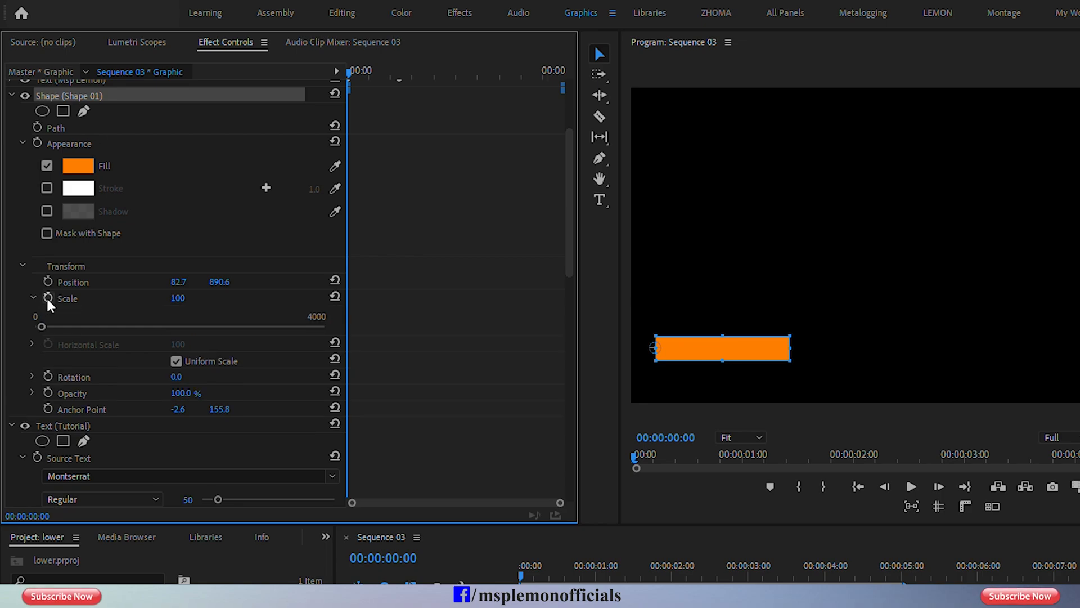
pyautogui.click(176, 361)
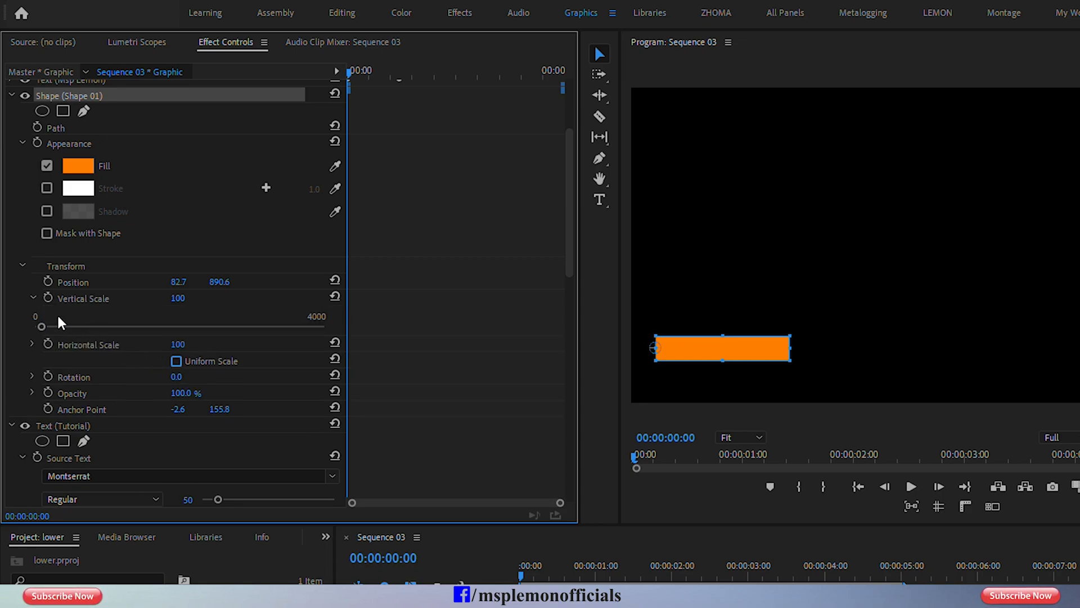
pyautogui.click(49, 344)
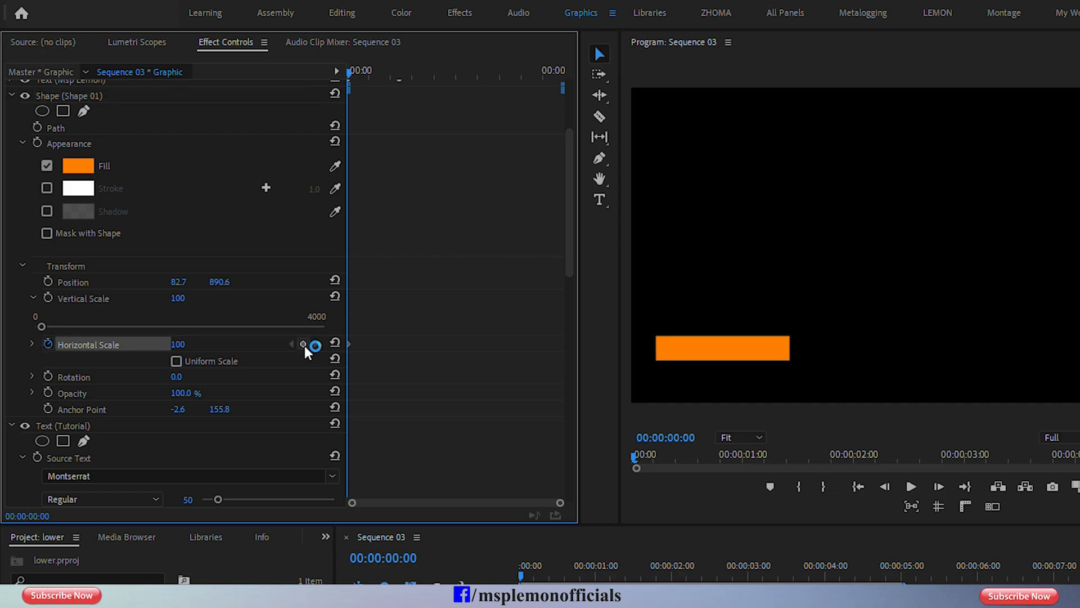
# Animate the orange bar's Horizontal Scale from 0 at the start to 100 at 00:00:01:05, and preview it
pyautogui.press('space')
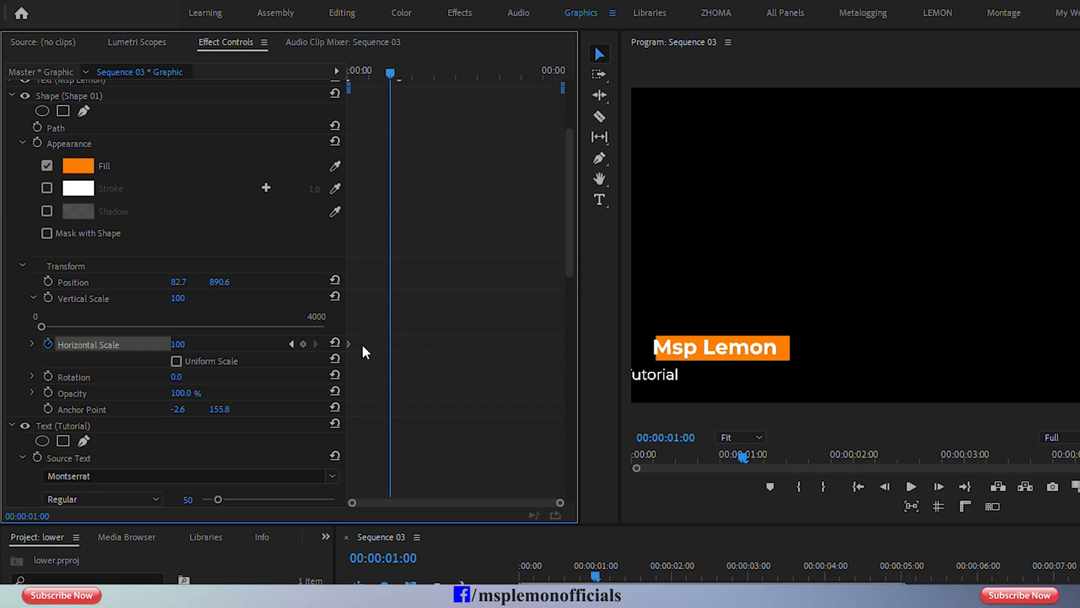
pyautogui.click(303, 345)
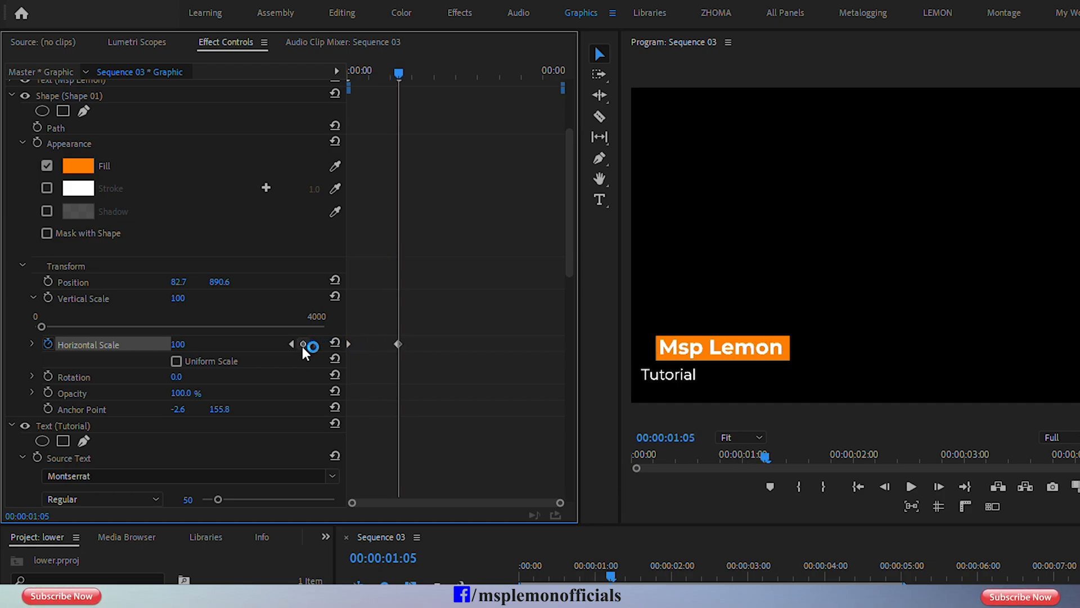
pyautogui.moveTo(359, 72); pyautogui.dragTo(337, 70)
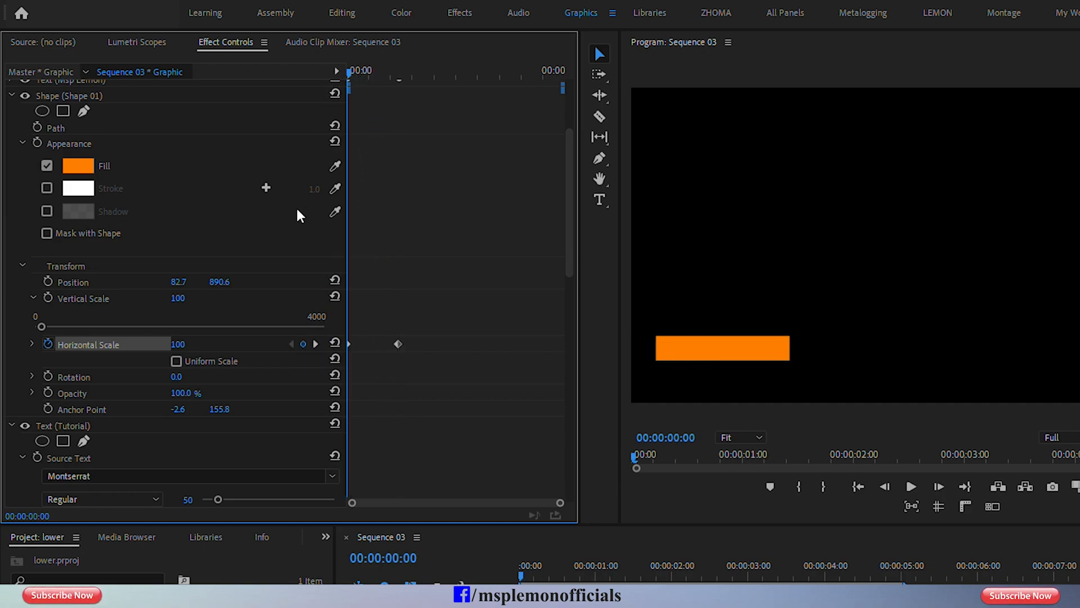
pyautogui.moveTo(181, 348); pyautogui.dragTo(121, 348)
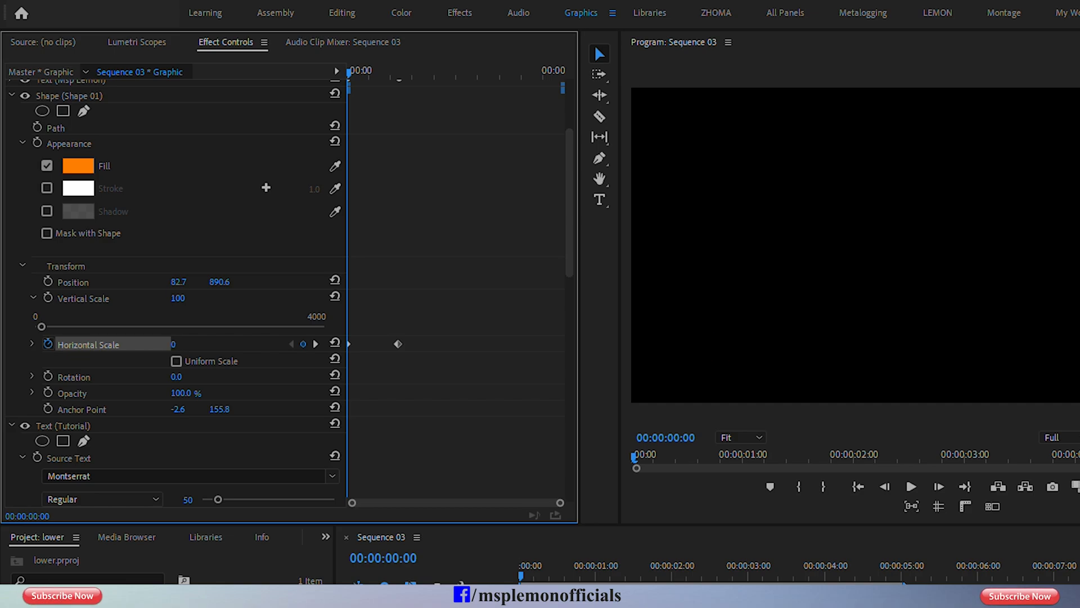
pyautogui.press('space')
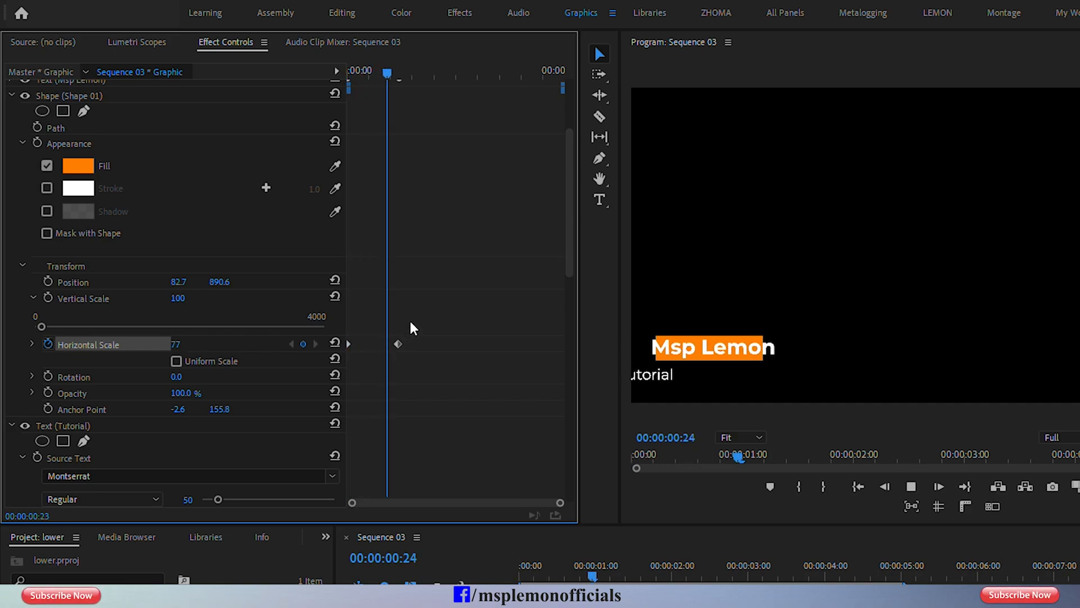
pyautogui.press('space')
# Apply Ease Out to both Horizontal Scale keyframes, shape their velocity curve into an early peak with a long slowdown, and save
pyautogui.moveTo(403, 328); pyautogui.dragTo(341, 353)
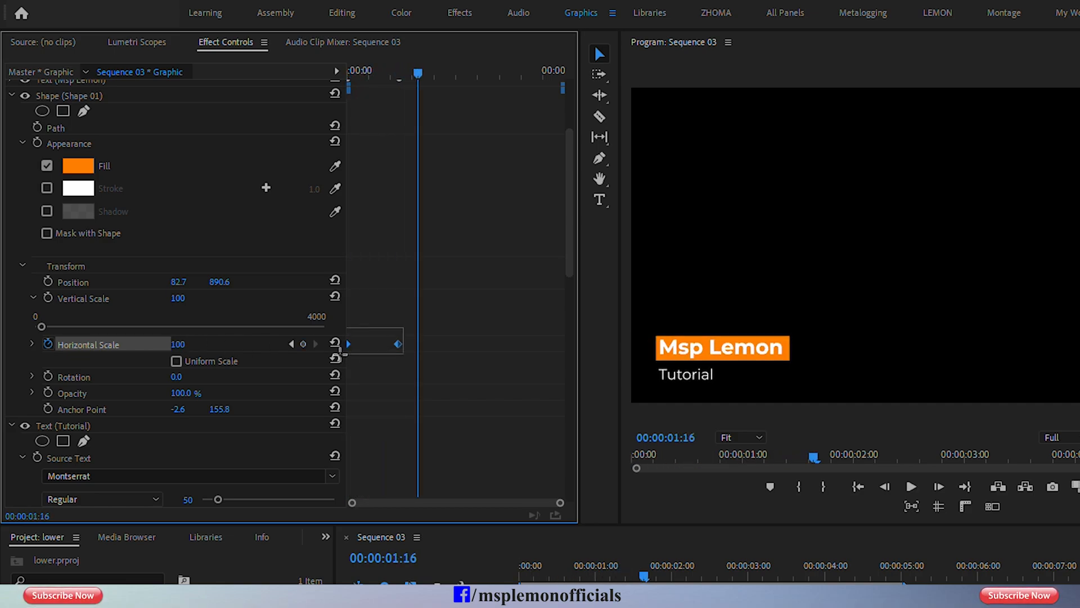
pyautogui.rightClick(396, 344)
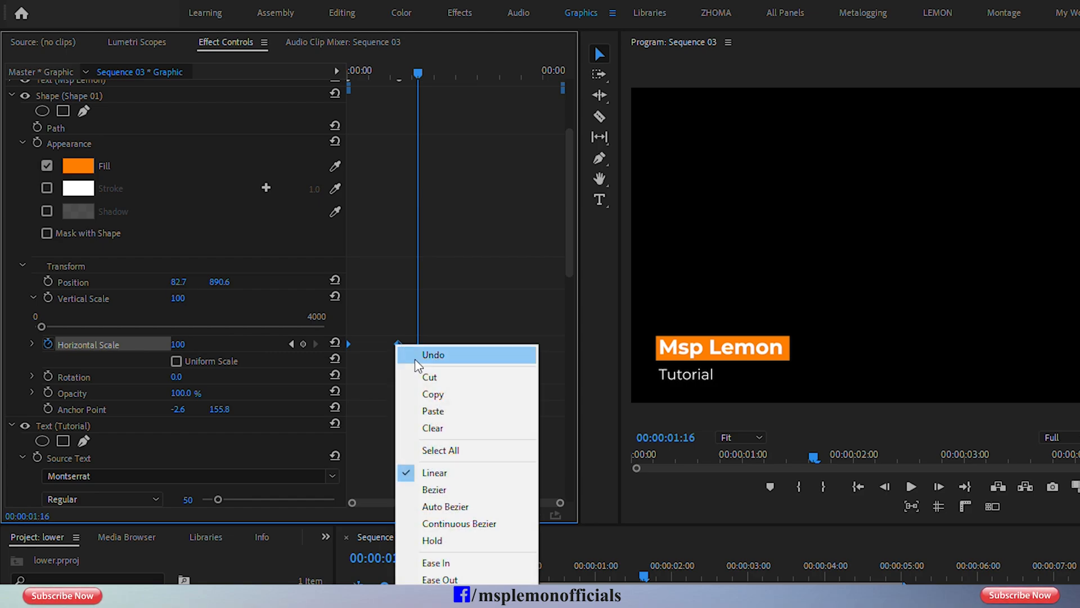
pyautogui.click(466, 580)
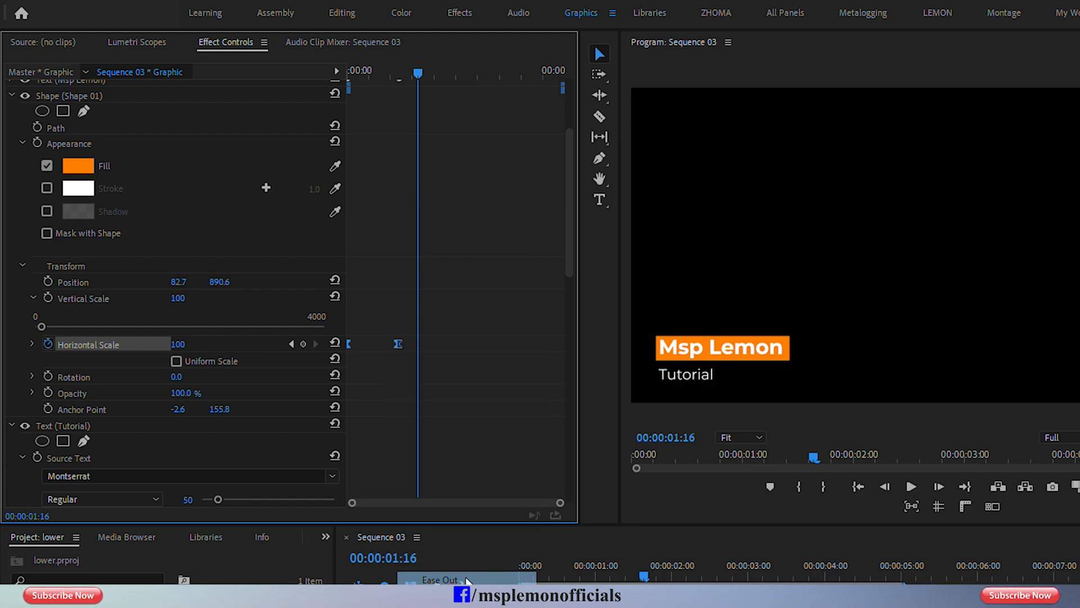
pyautogui.click(32, 343)
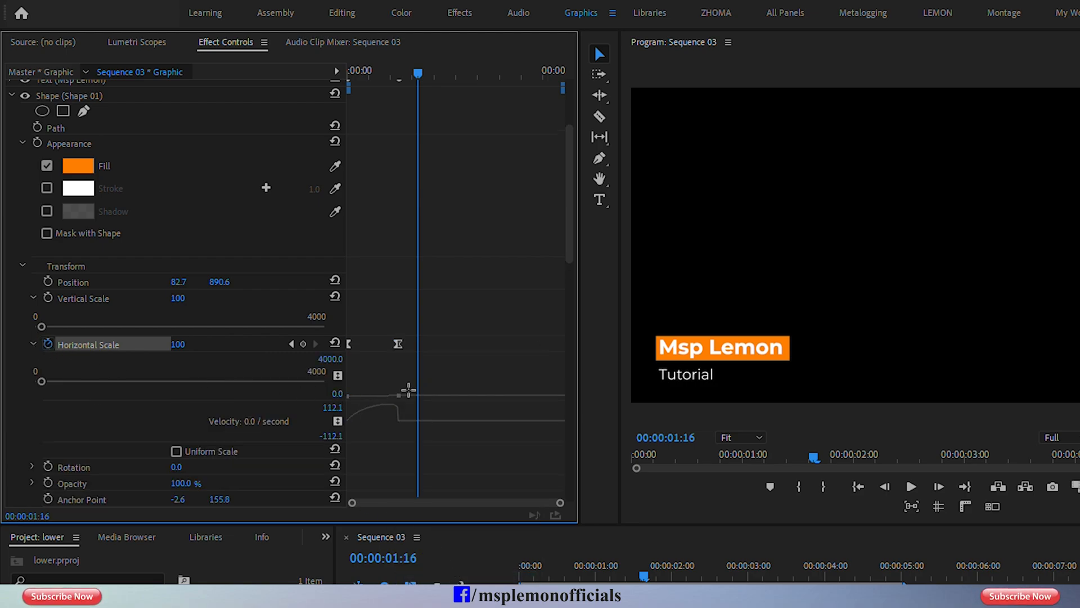
pyautogui.moveTo(396, 414); pyautogui.dragTo(367, 425)
pyautogui.click(348, 72)
pyautogui.press('space')
pyautogui.press('space')
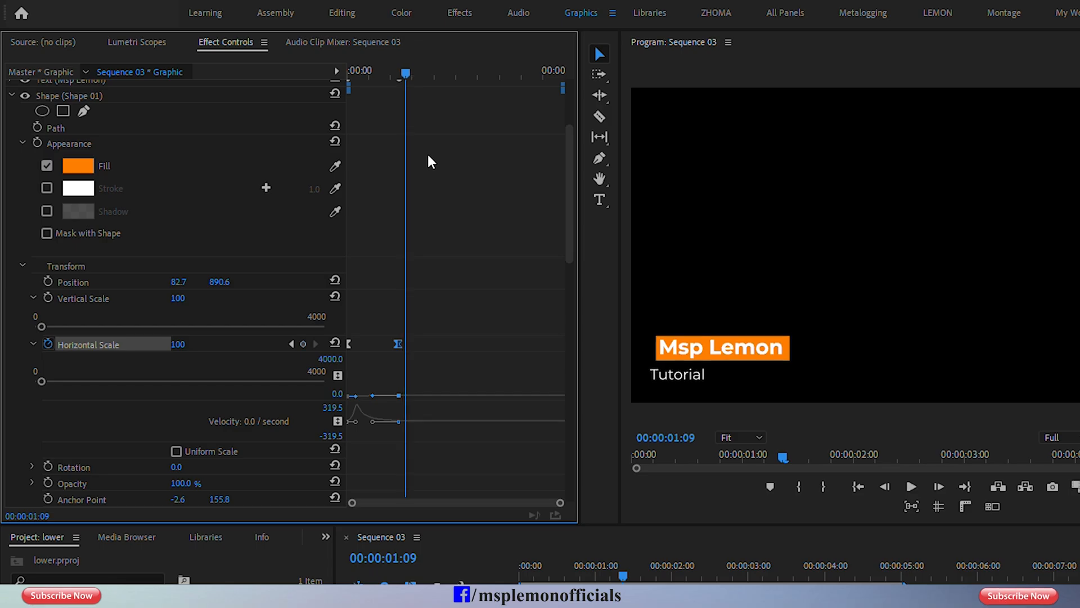
pyautogui.hotkey('ctrl', 's')
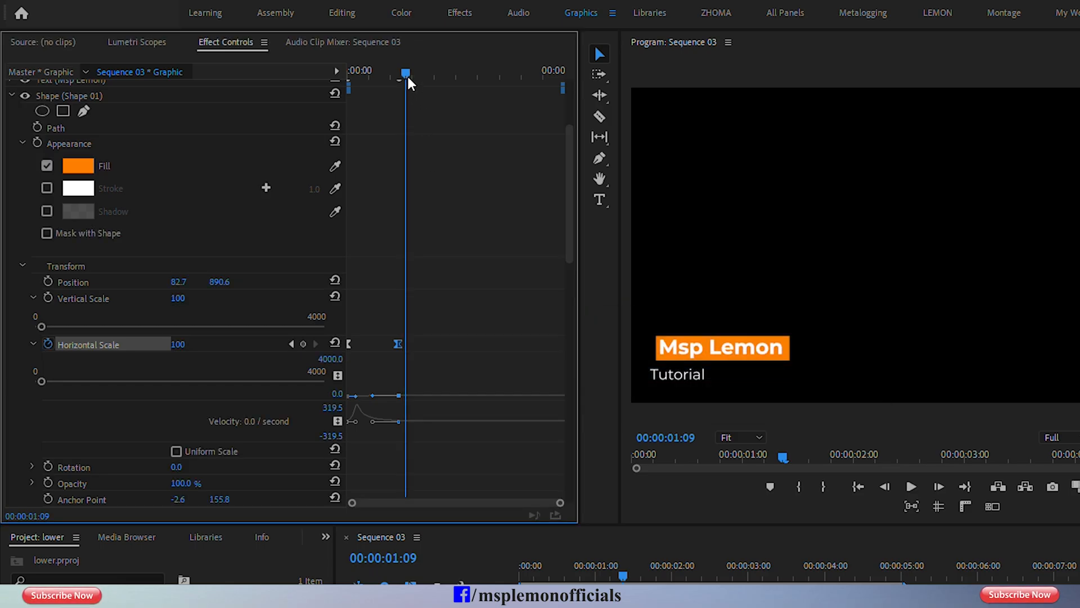
# Shift the bar's two Horizontal Scale keyframes so the first falls at 00:00:01:05, and save the project
pyautogui.moveTo(408, 77); pyautogui.dragTo(404, 72)
pyautogui.scroll(3, 415, 220)
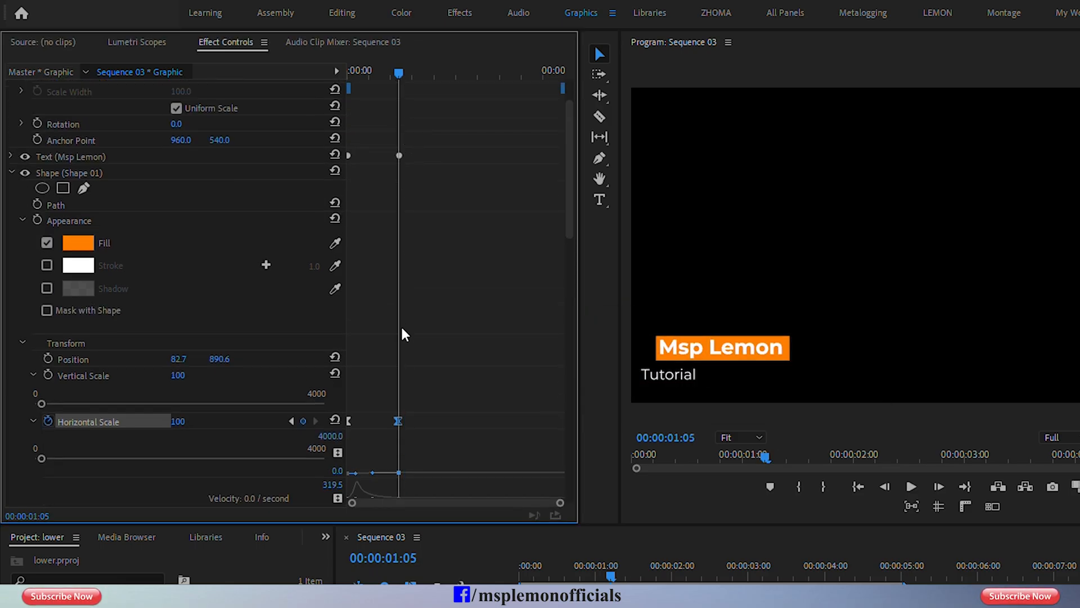
pyautogui.moveTo(350, 421); pyautogui.dragTo(400, 430)
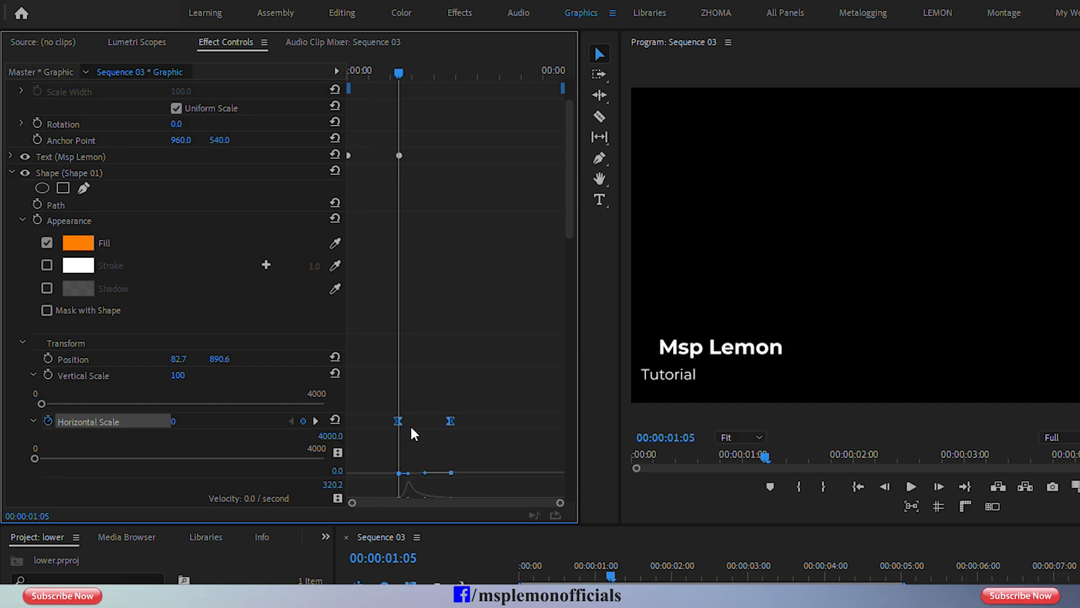
pyautogui.hotkey('ctrl', 's')
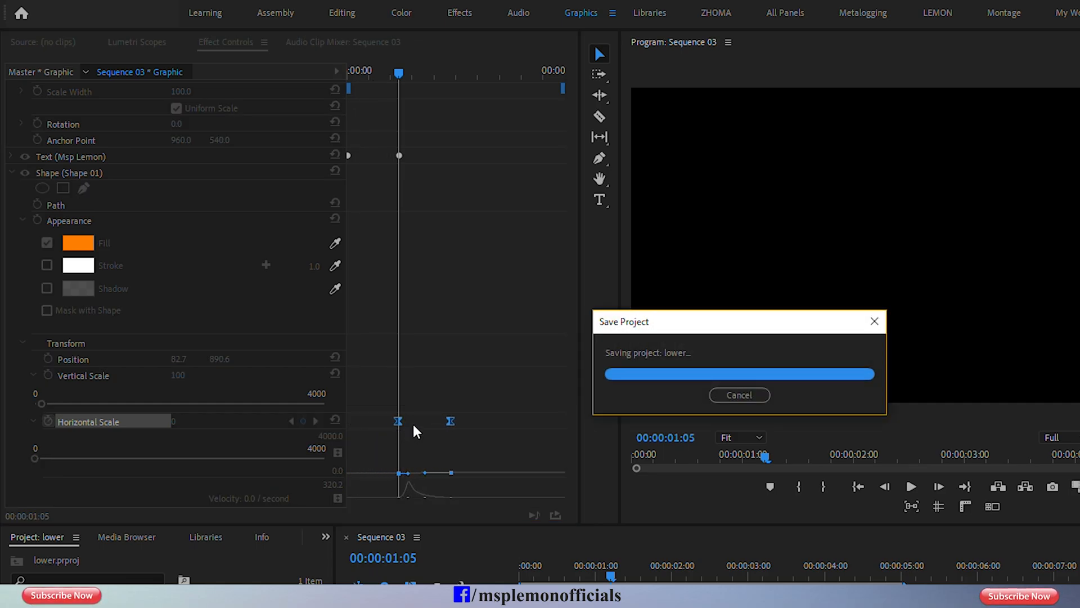
# Play the lower-third intro from the start to check the timing of the text and orange bar
pyautogui.click(361, 71)
pyautogui.press('space')
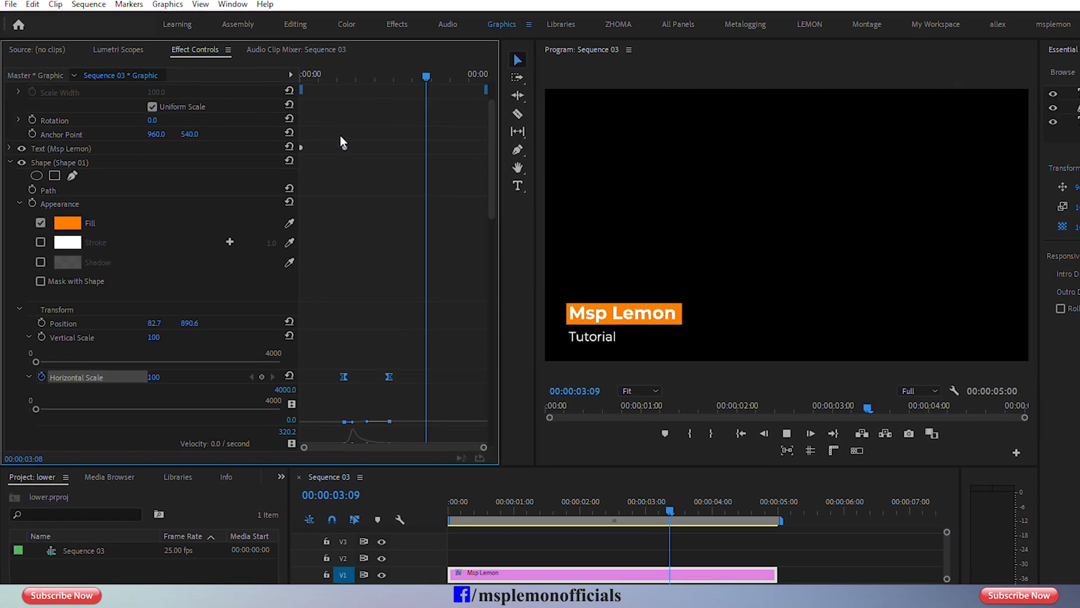
pyautogui.click(612, 509)
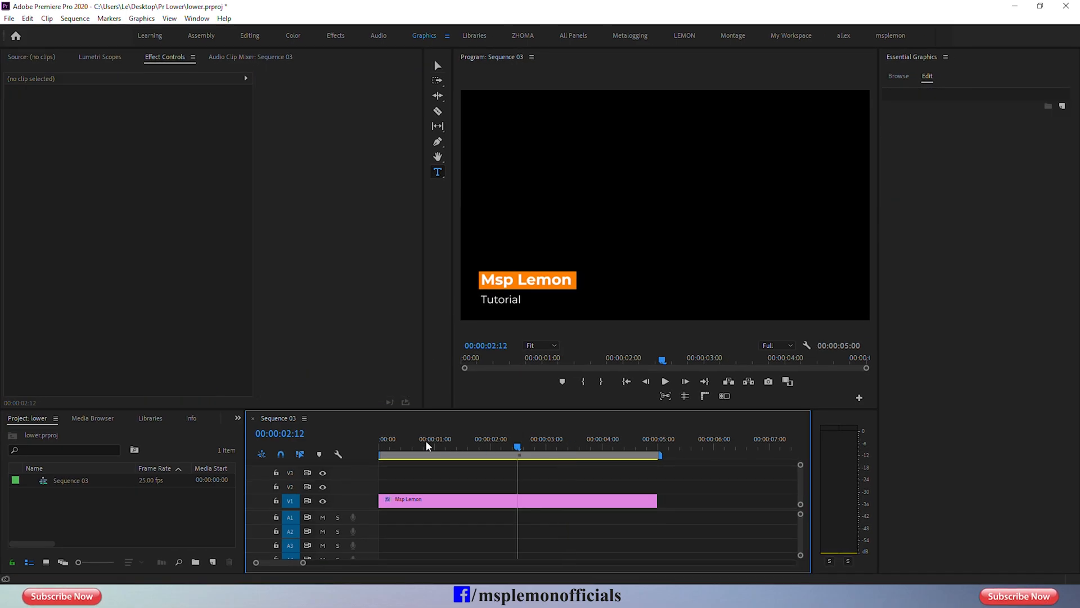
pyautogui.moveTo(428, 446); pyautogui.dragTo(352, 449)
pyautogui.press('space')
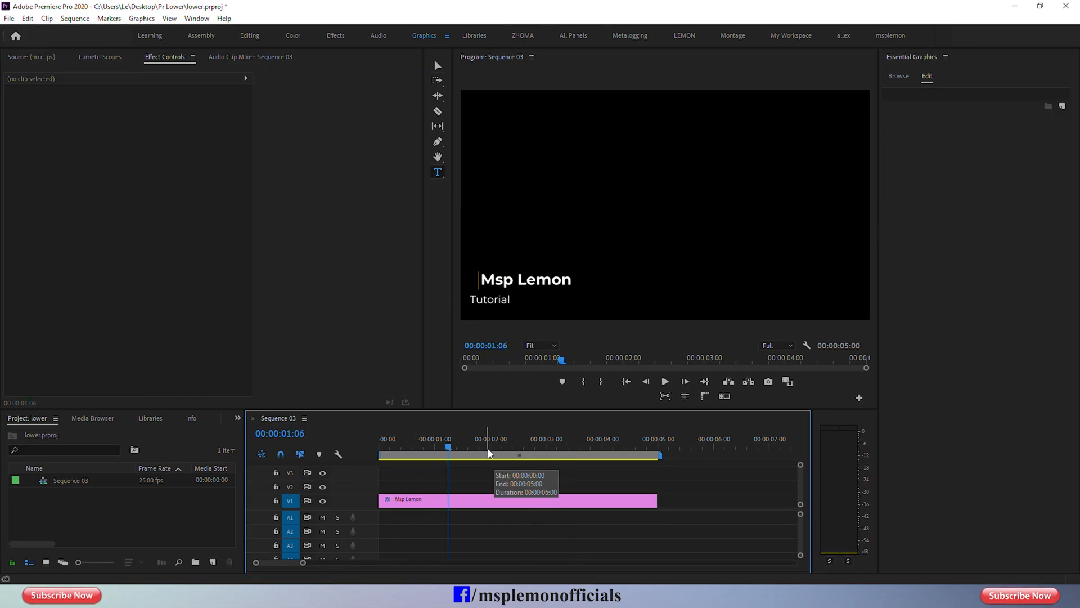
pyautogui.moveTo(423, 446); pyautogui.dragTo(364, 444)
pyautogui.press('space')
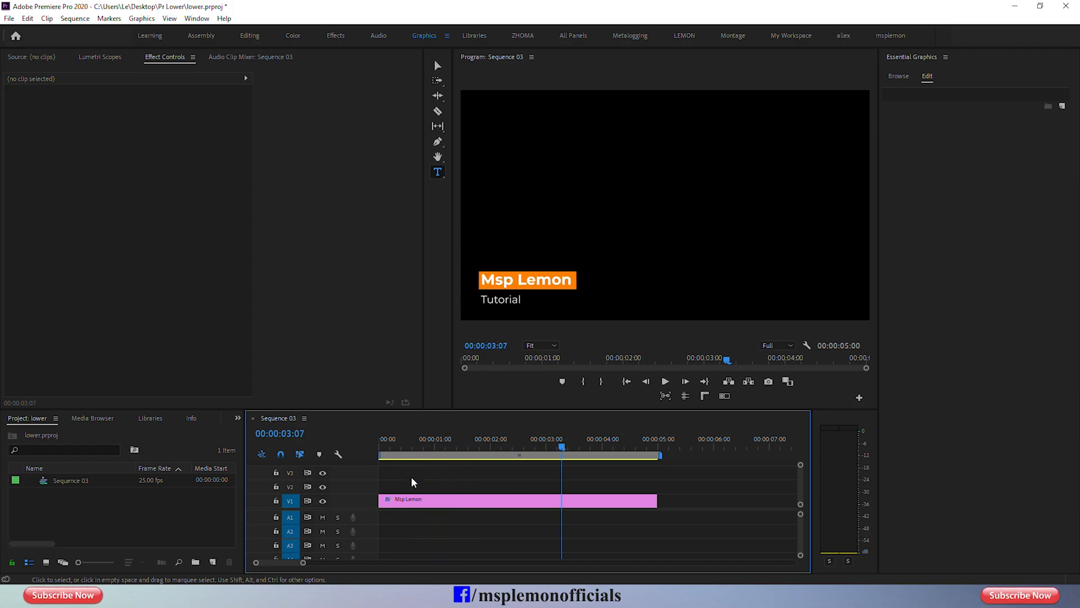
# Trim the Msp Lemon clip to end at 00:00:02:22 and add a Vector Motion Position keyframe at 00:00:02:12
pyautogui.moveTo(407, 447); pyautogui.dragTo(362, 454)
pyautogui.moveTo(655, 501); pyautogui.dragTo(538, 499)
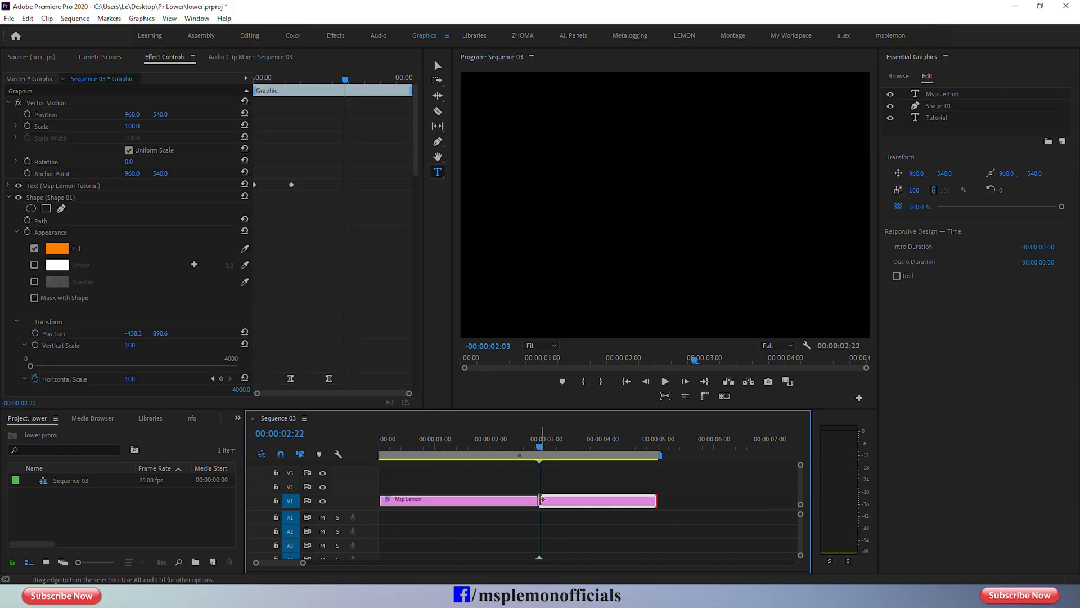
pyautogui.hotkey('shift', 'Left')
pyautogui.hotkey('shift', 'Left')
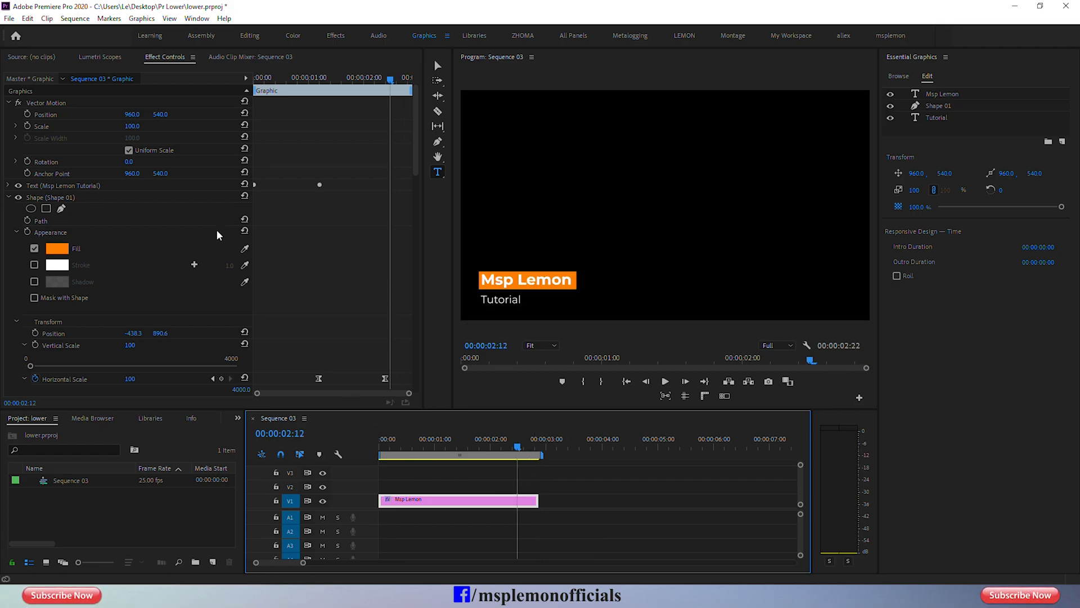
pyautogui.click(27, 114)
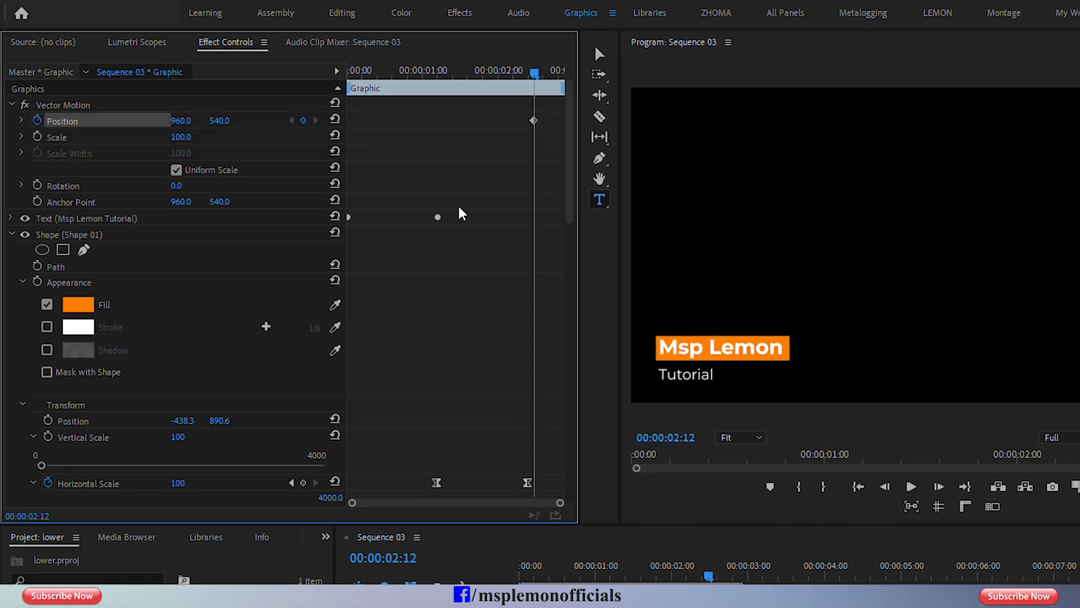
# Set the Vector Motion Position X to 393 at 00:00:02:21 so the graphic slides off to the left, and preview the exit
pyautogui.hotkey('shift', 'Right')
pyautogui.hotkey('shift', 'Right')
pyautogui.moveTo(186, 121); pyautogui.dragTo(184, 126)
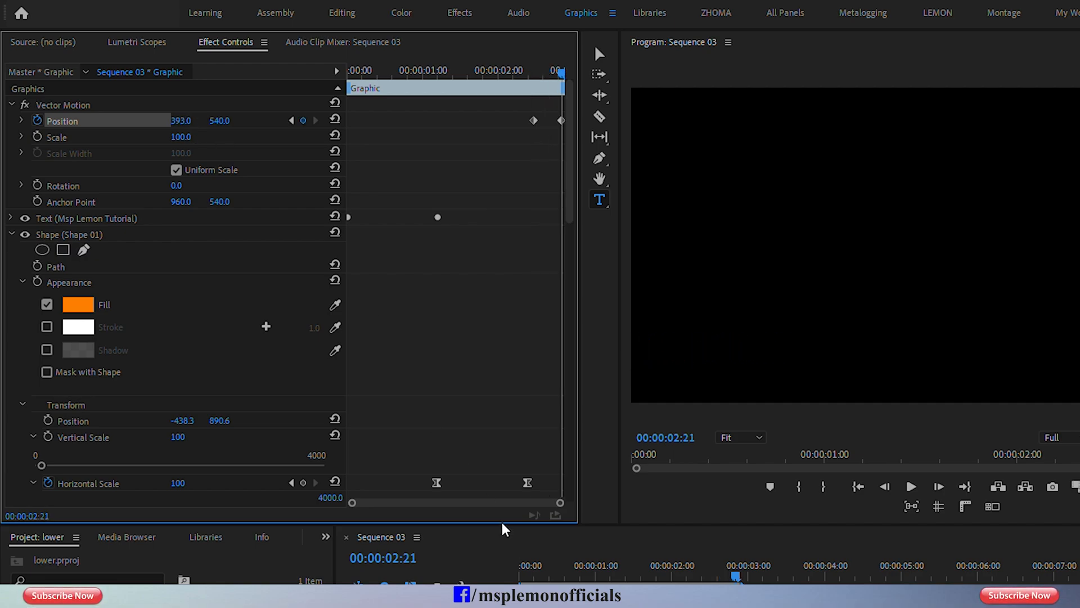
pyautogui.press('space')
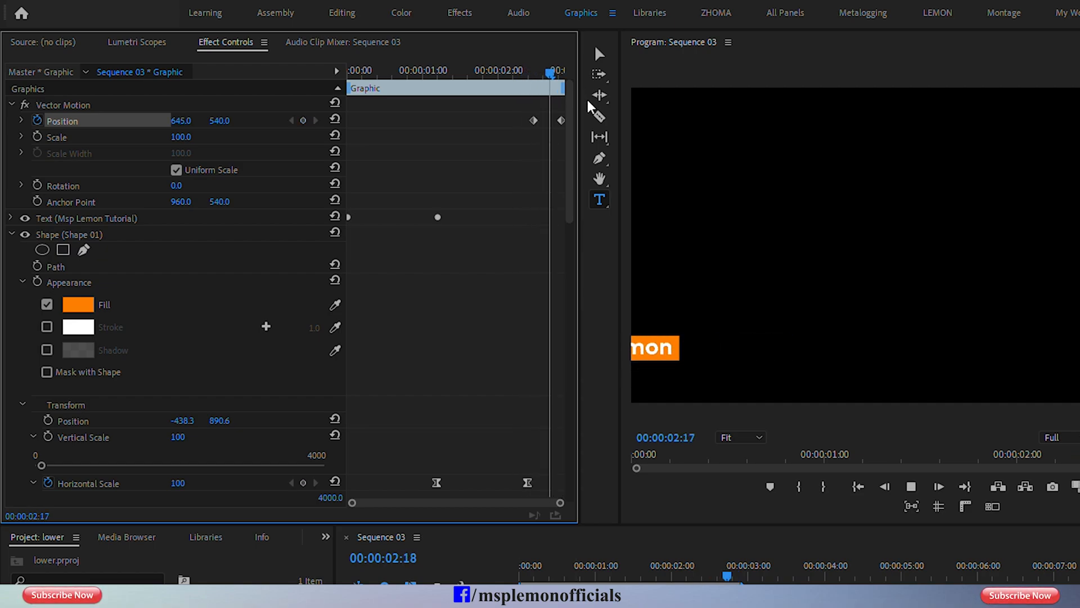
# Shift both Position keyframes two frames earlier, ending at 00:00:02:19, and apply Ease Out temporal interpolation to them
pyautogui.click(533, 73)
pyautogui.moveTo(509, 105); pyautogui.dragTo(527, 120)
pyautogui.click(556, 72)
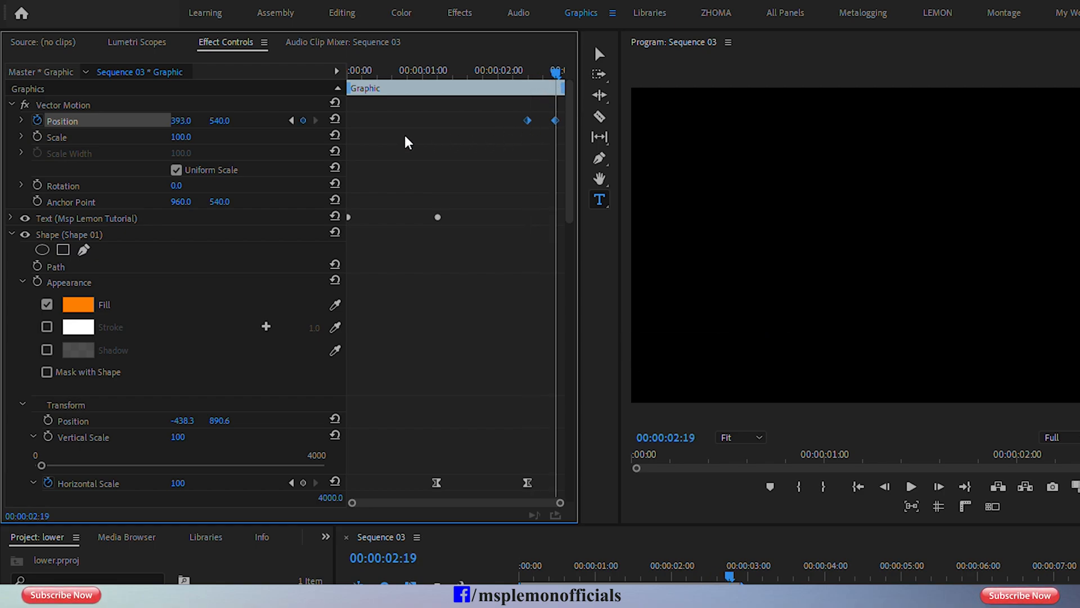
pyautogui.rightClick(530, 121)
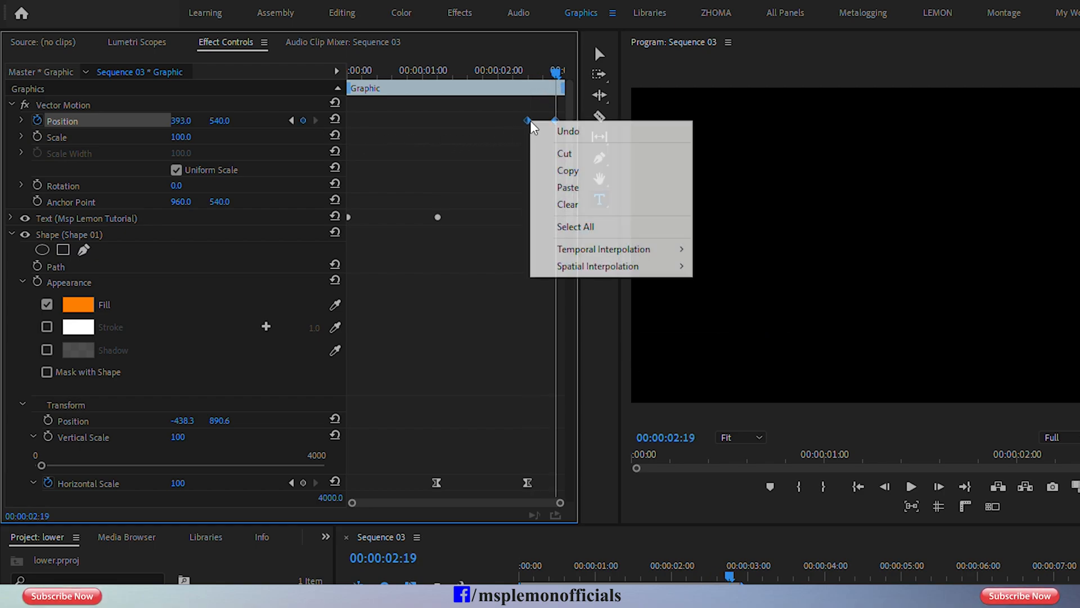
pyautogui.moveTo(658, 249)
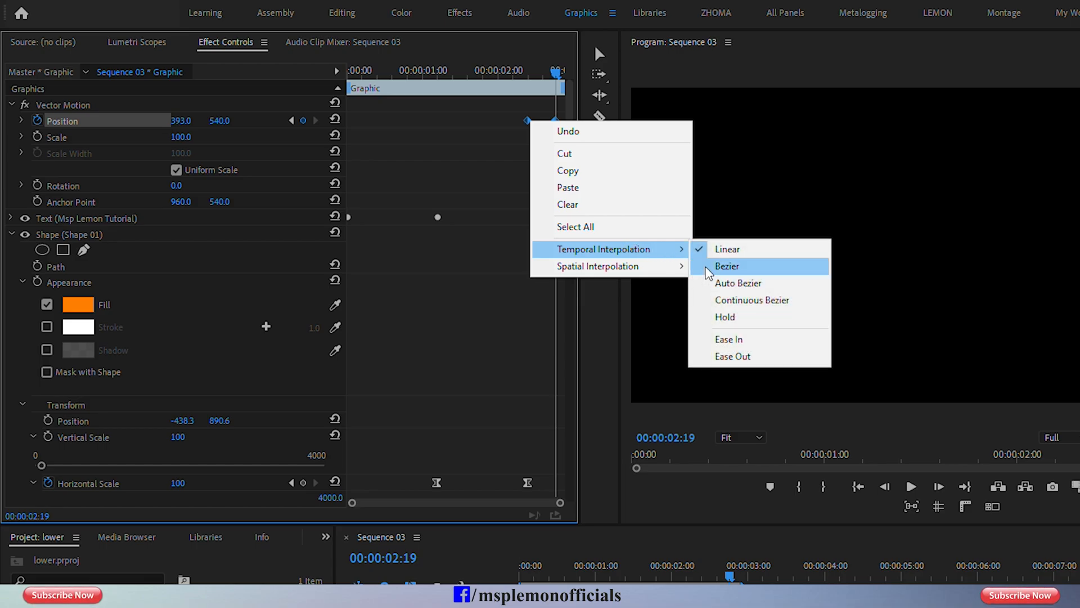
pyautogui.click(738, 357)
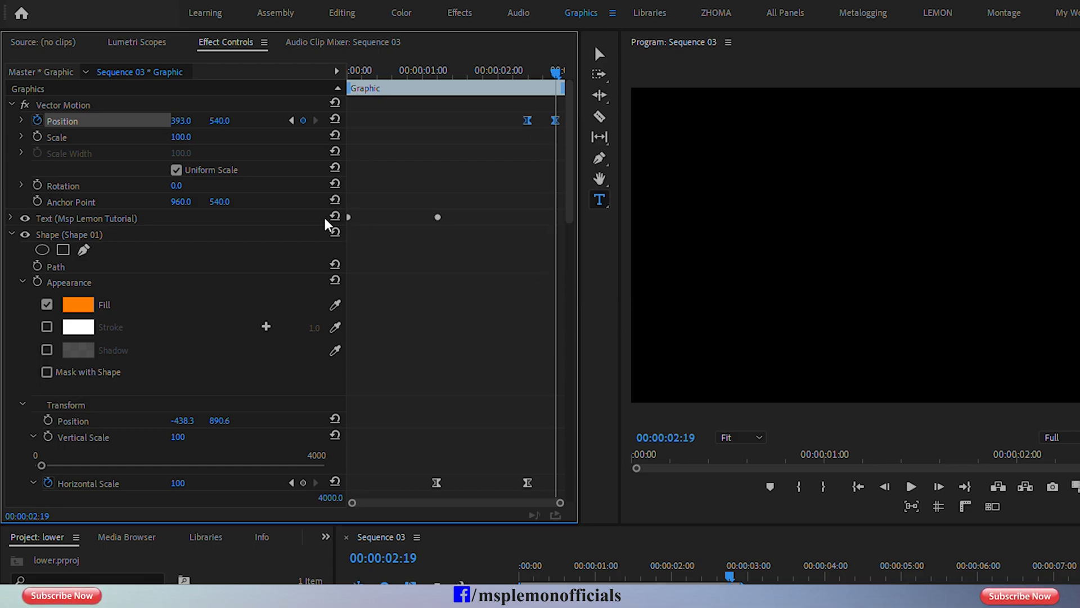
# Reshape the Vector Motion Position velocity curve to build slowly and peak near the exit's end, and preview the result
pyautogui.click(21, 121)
pyautogui.moveTo(502, 149); pyautogui.dragTo(543, 169)
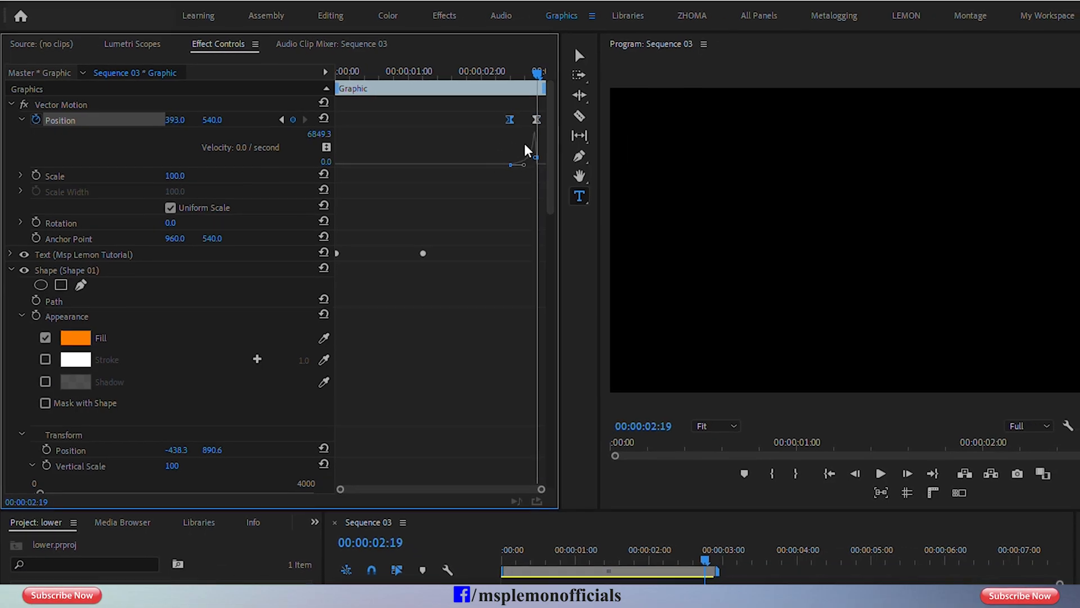
pyautogui.click(502, 73)
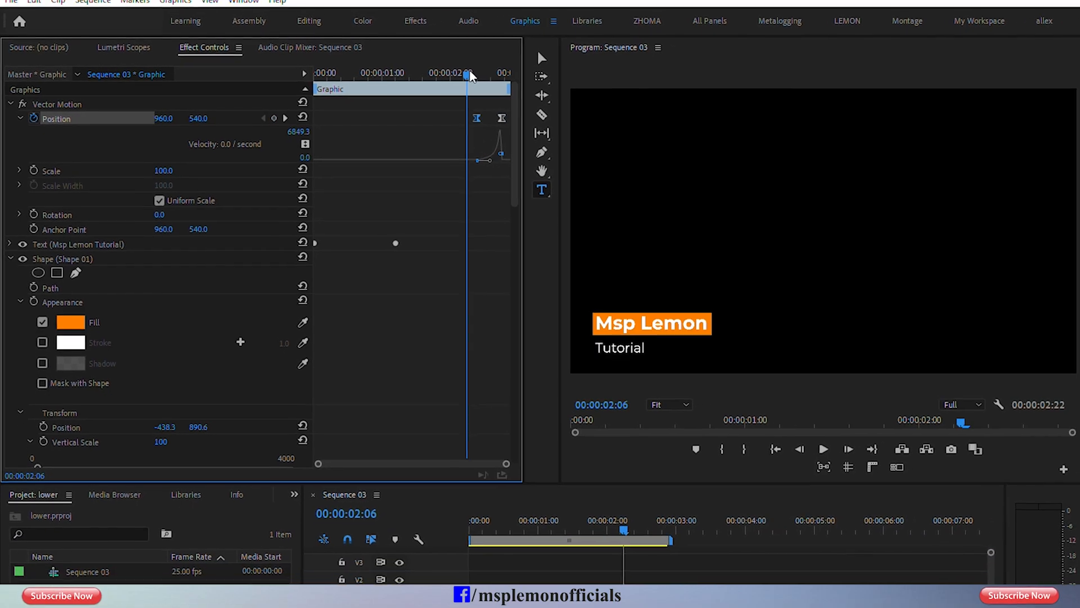
pyautogui.press('space')
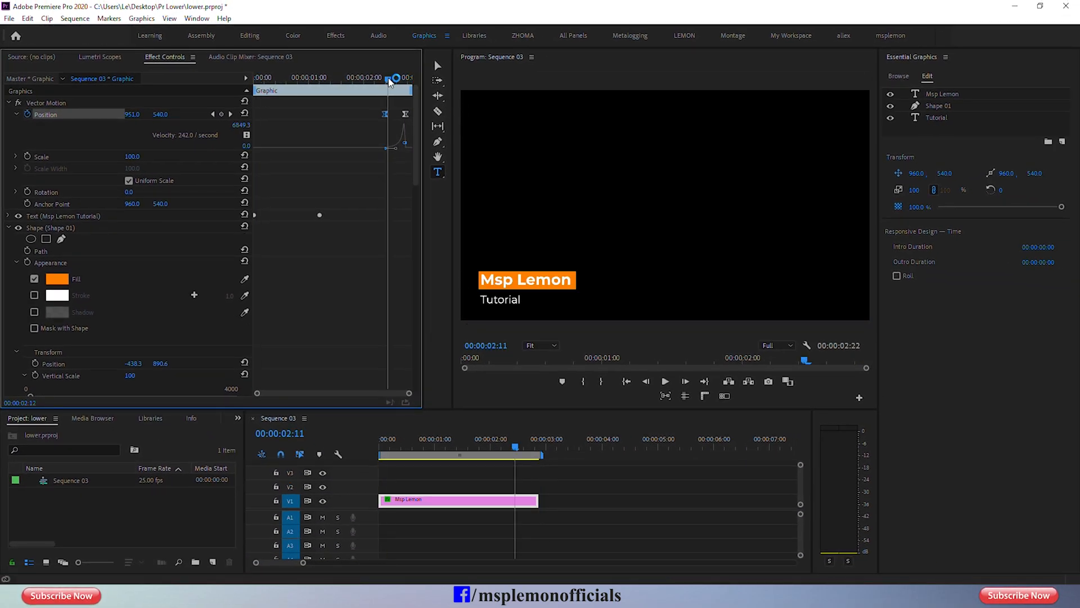
# Extend the Msp Lemon clip to end at 00:00:04:09 and widen the gap between its Position keyframes for a slower exit
pyautogui.moveTo(538, 501); pyautogui.dragTo(621, 500)
pyautogui.press('space')
pyautogui.click(522, 444)
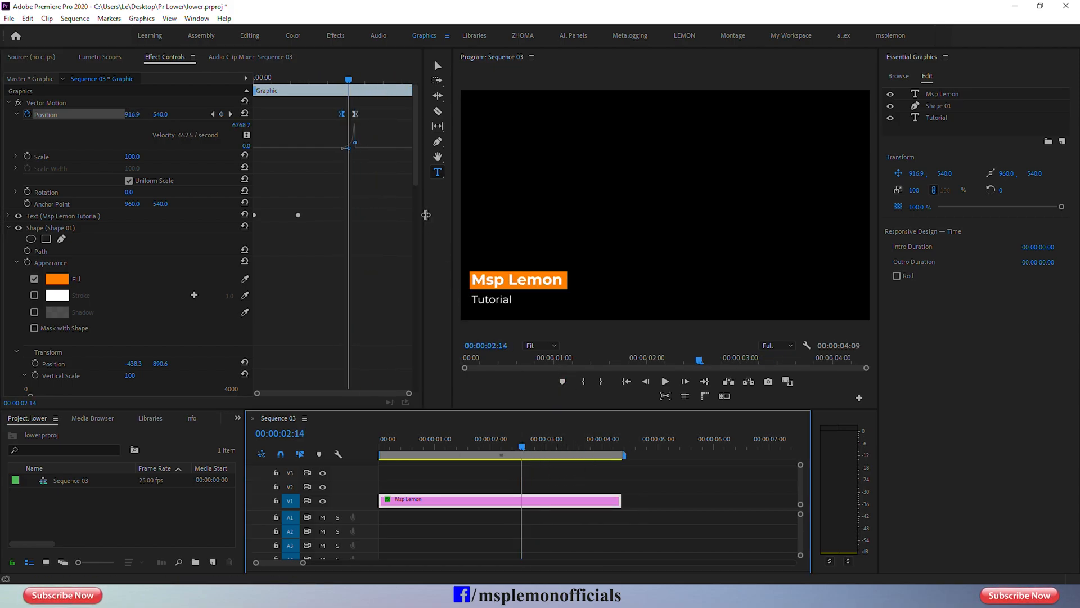
pyautogui.moveTo(356, 114); pyautogui.dragTo(376, 115)
pyautogui.press('space')
pyautogui.press('space')
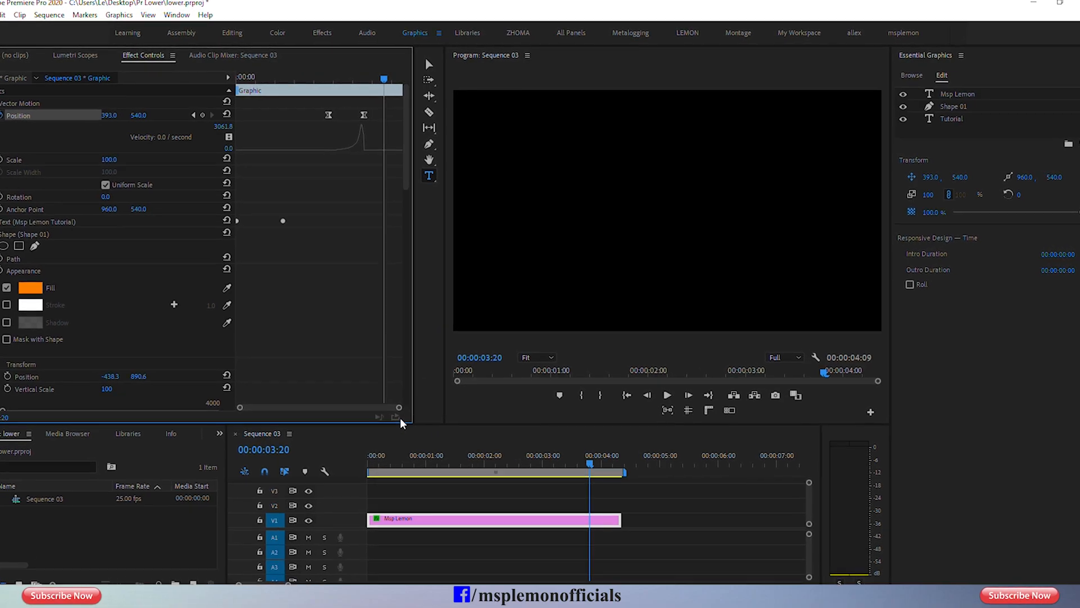
# Shift both Vector Motion Position keyframes towards the clip's end and play the whole lower-third from the start
pyautogui.moveTo(369, 105); pyautogui.dragTo(316, 129)
pyautogui.moveTo(381, 78); pyautogui.dragTo(388, 83)
pyautogui.moveTo(338, 118); pyautogui.dragTo(369, 119)
pyautogui.moveTo(300, 79); pyautogui.dragTo(151, 95)
pyautogui.press('space')
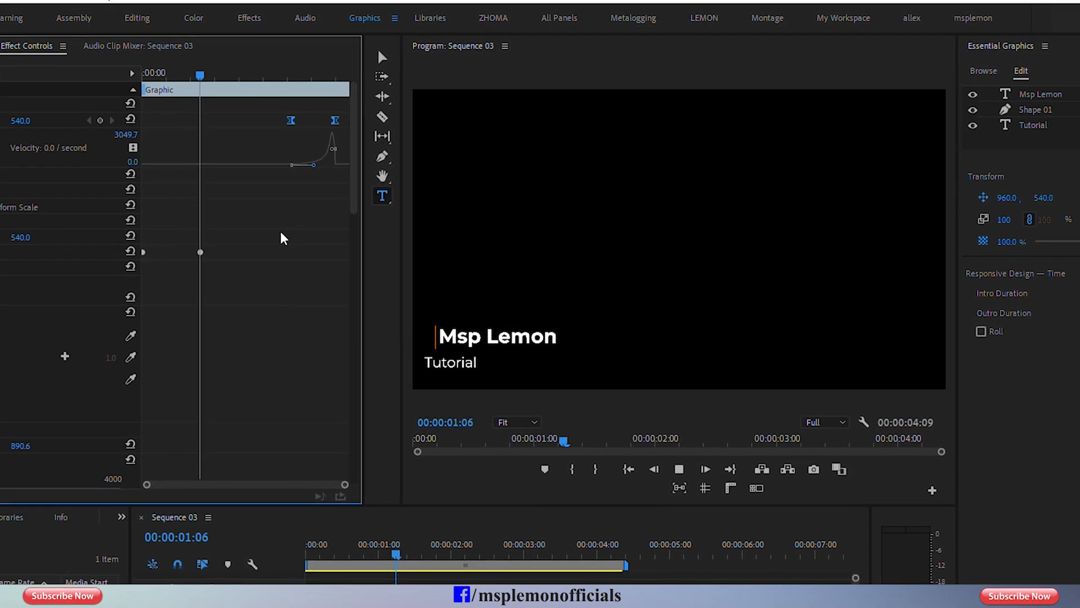